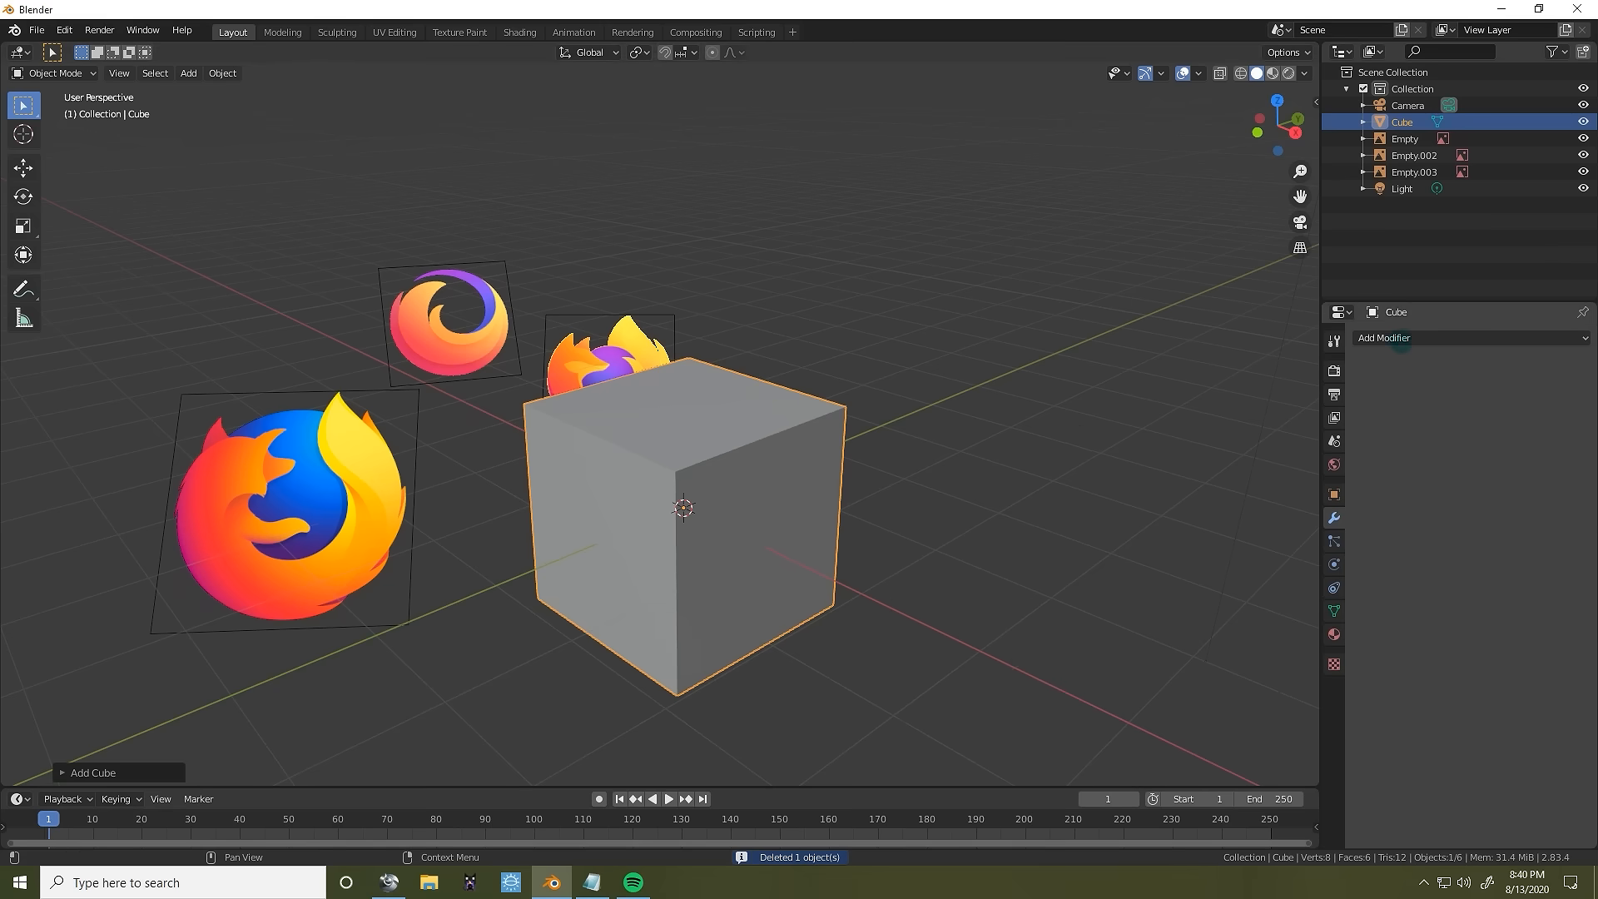
# Add a Subdivision Surface modifier with 5 viewport subdivisions to the cube and apply it to make a sphere.
pyautogui.click(1469, 337)
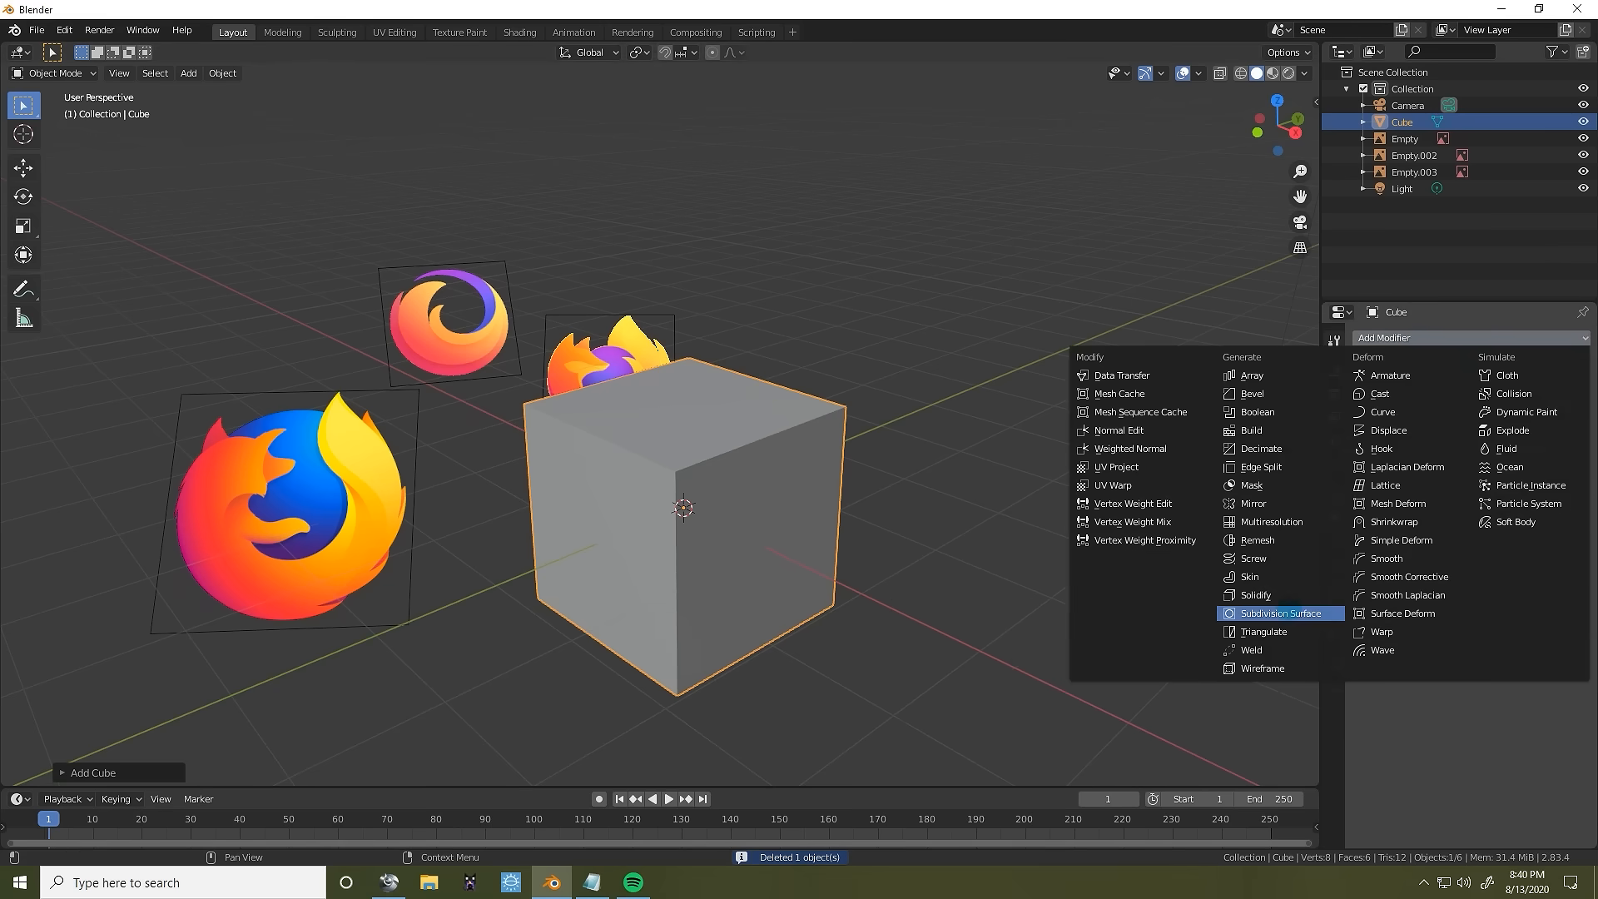
pyautogui.click(1280, 613)
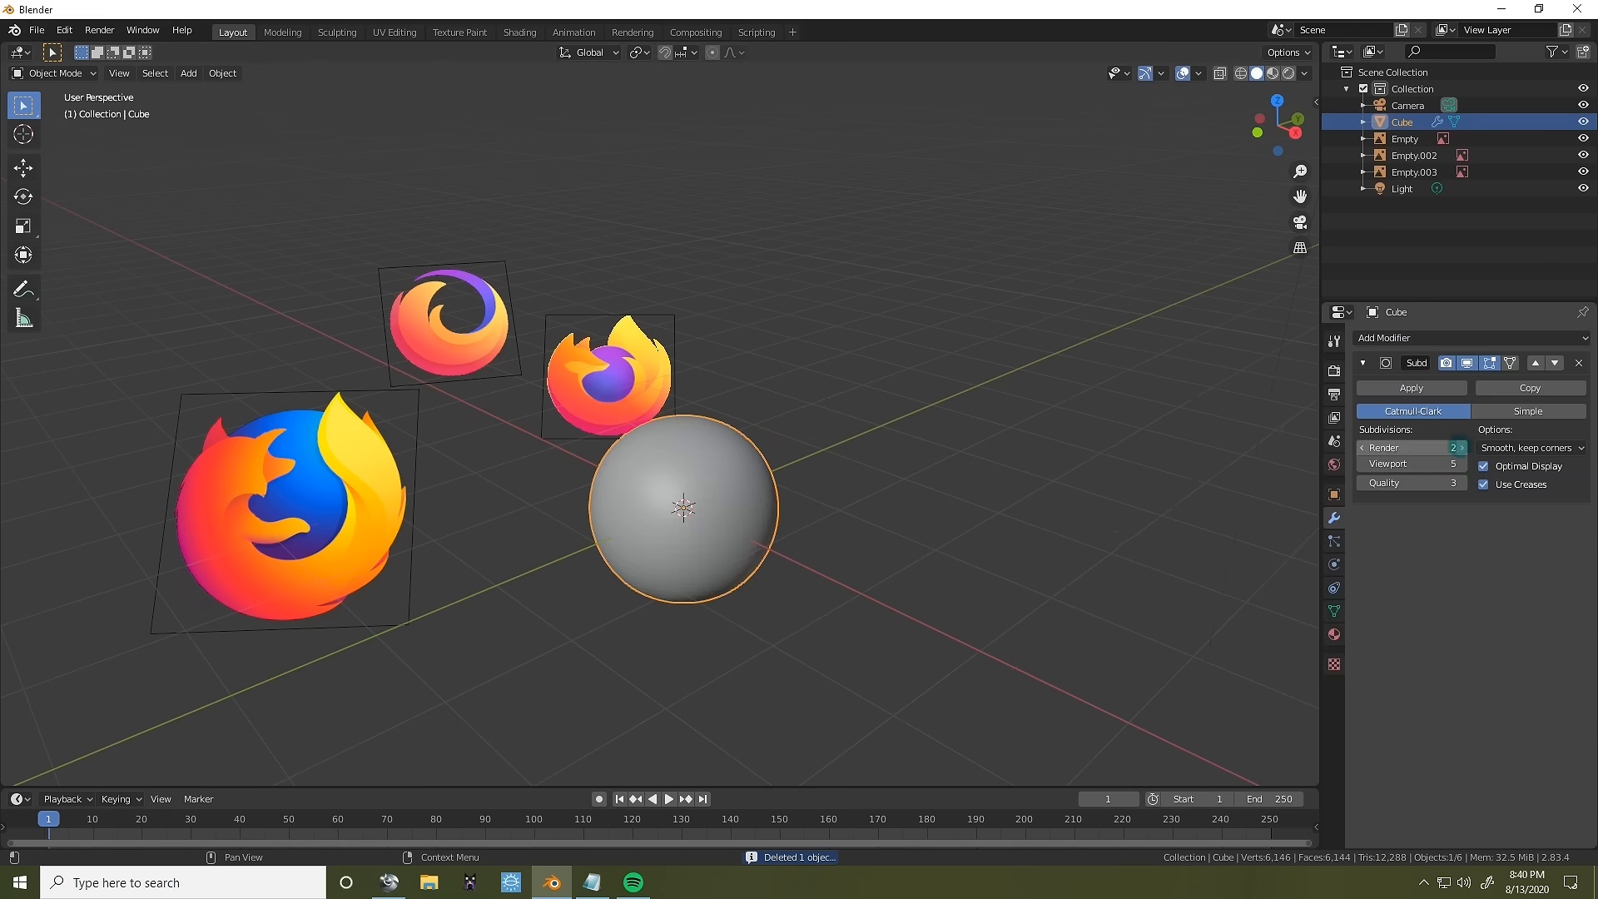
pyautogui.click(1422, 341)
pyautogui.click(1409, 411)
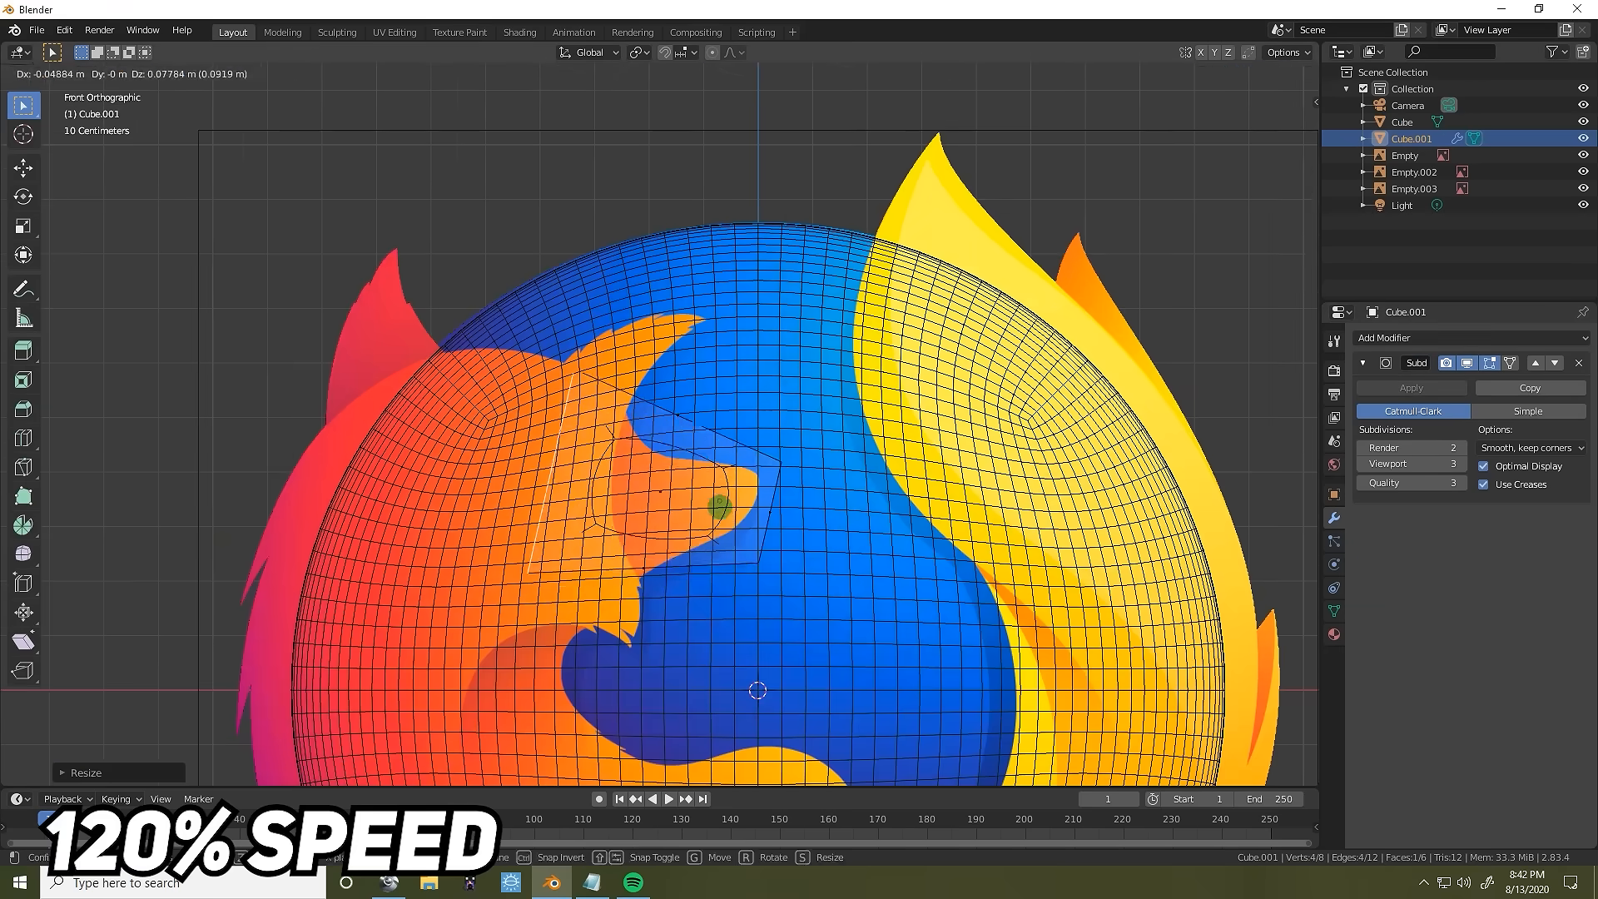
# Scale and move the second cube's faces to form the fox's head and snout over the front logo reference.
pyautogui.press('s')
pyautogui.click(863, 454)
pyautogui.scroll(5, 1024, 474)
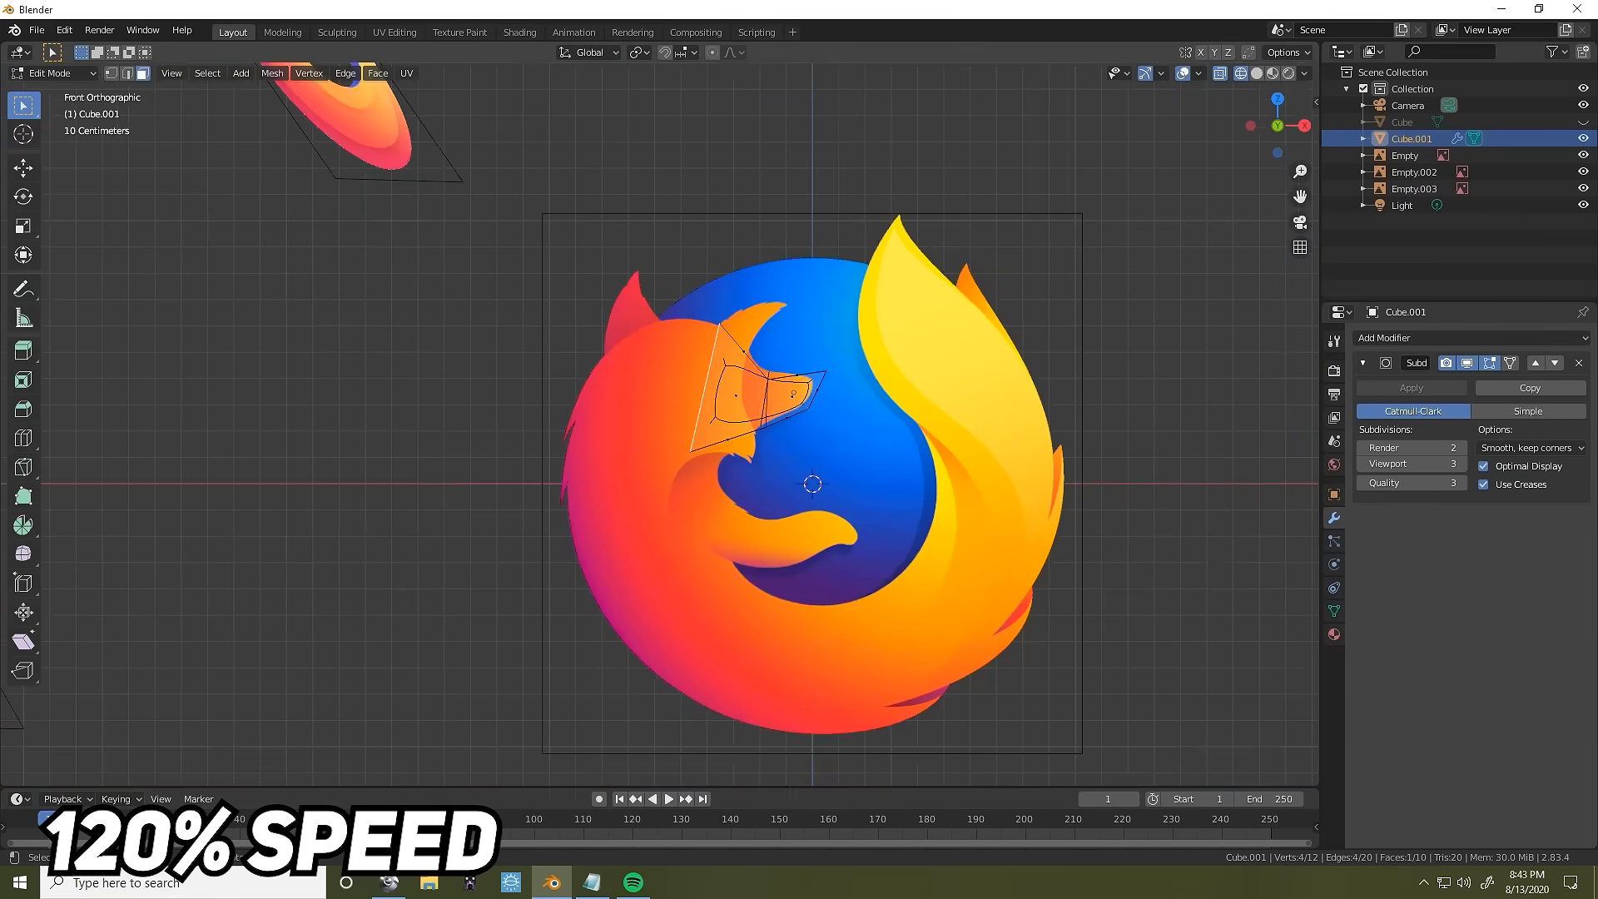
pyautogui.scroll(6, 962, 413)
pyautogui.press('g')
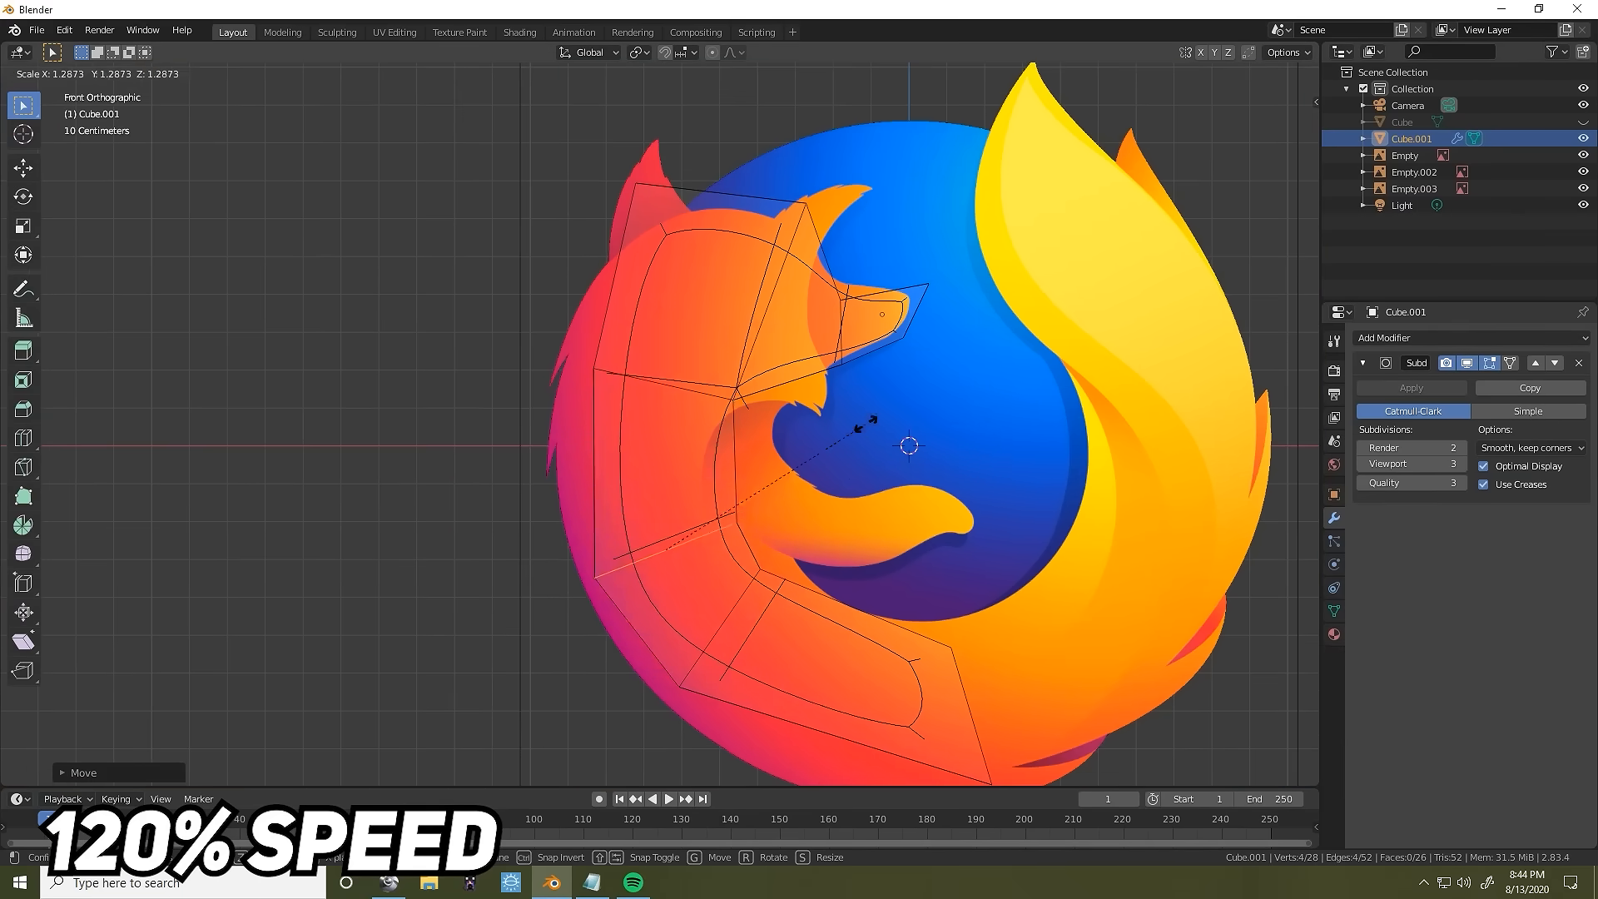
# Extrude the fox's body from the head around the logo's curve to the tail, fitting each section to the reference.
pyautogui.scroll(4, 832, 417)
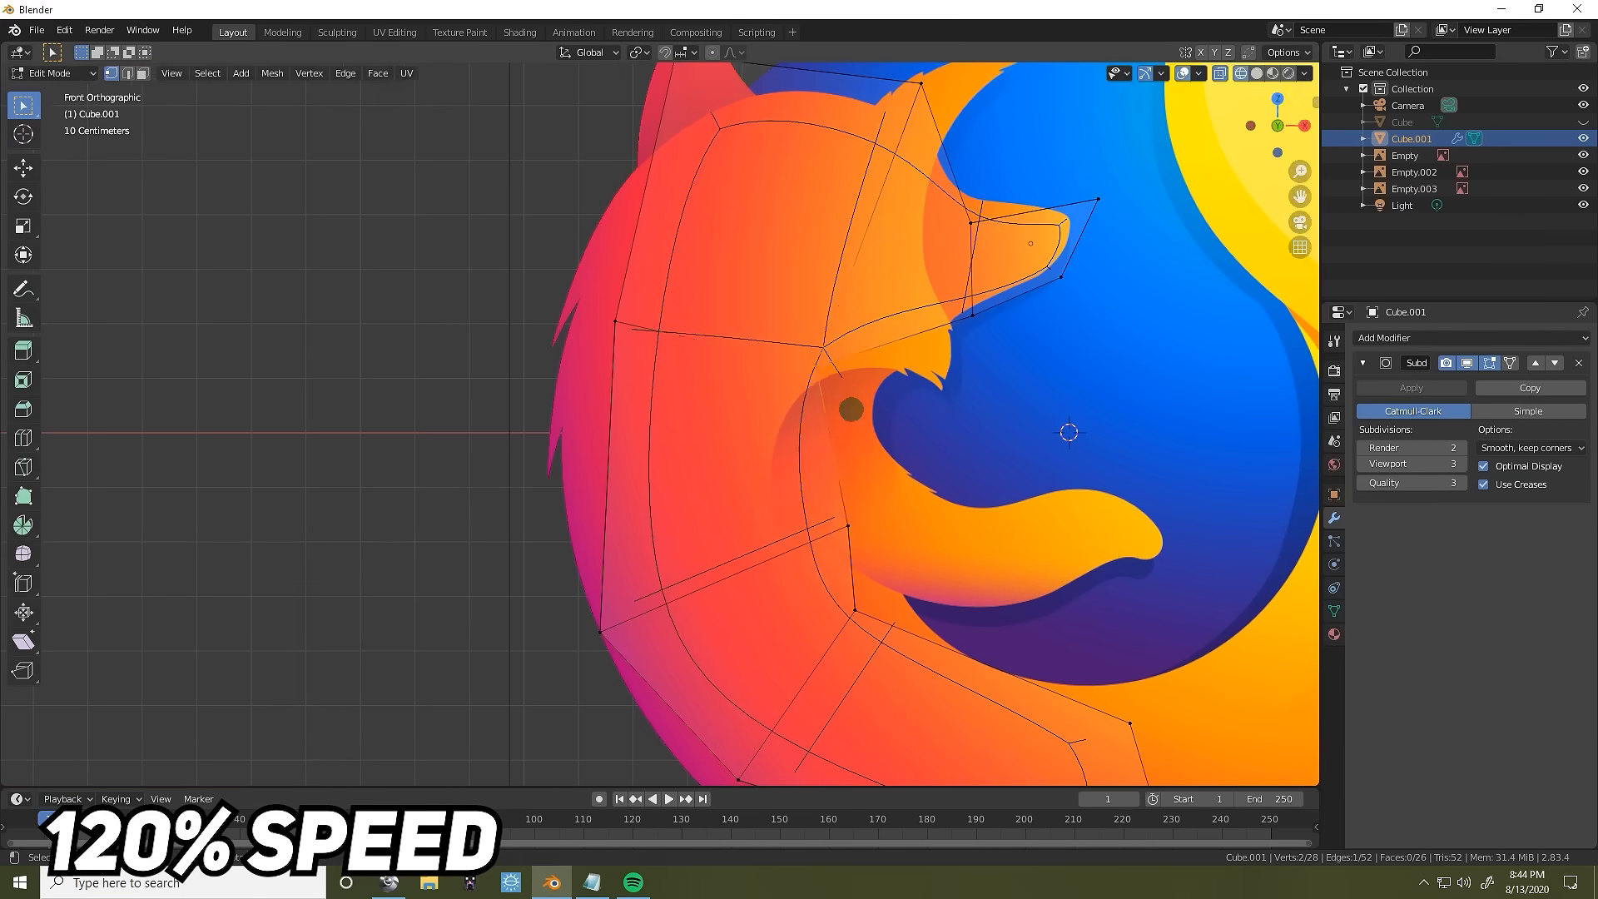
pyautogui.hotkey('alt', 'z')
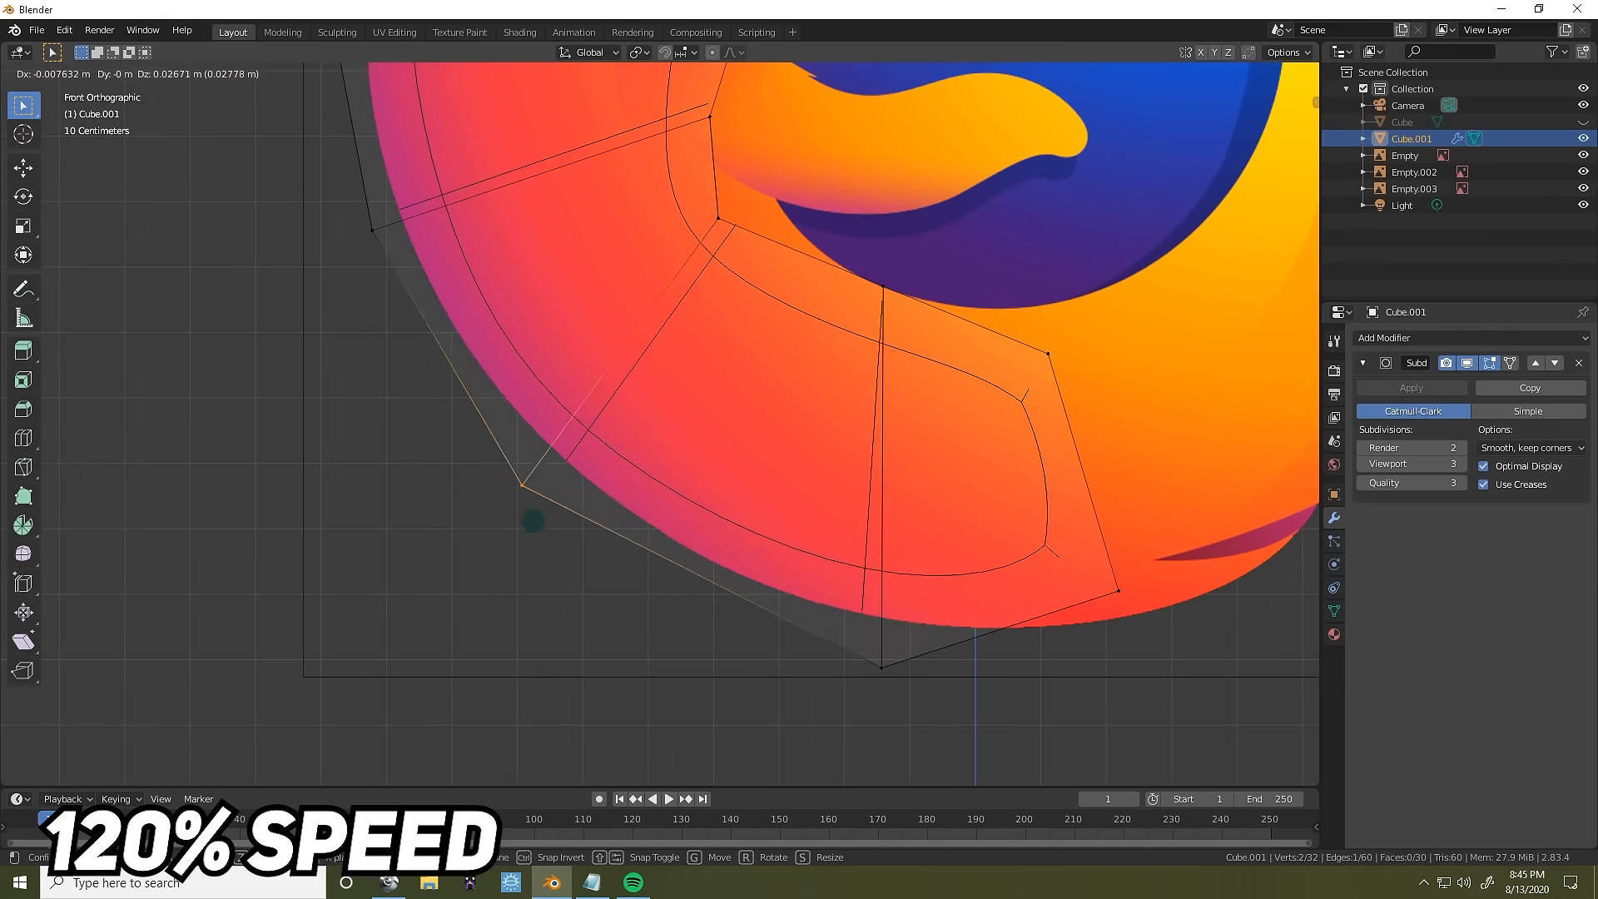
pyautogui.scroll(5, 678, 424)
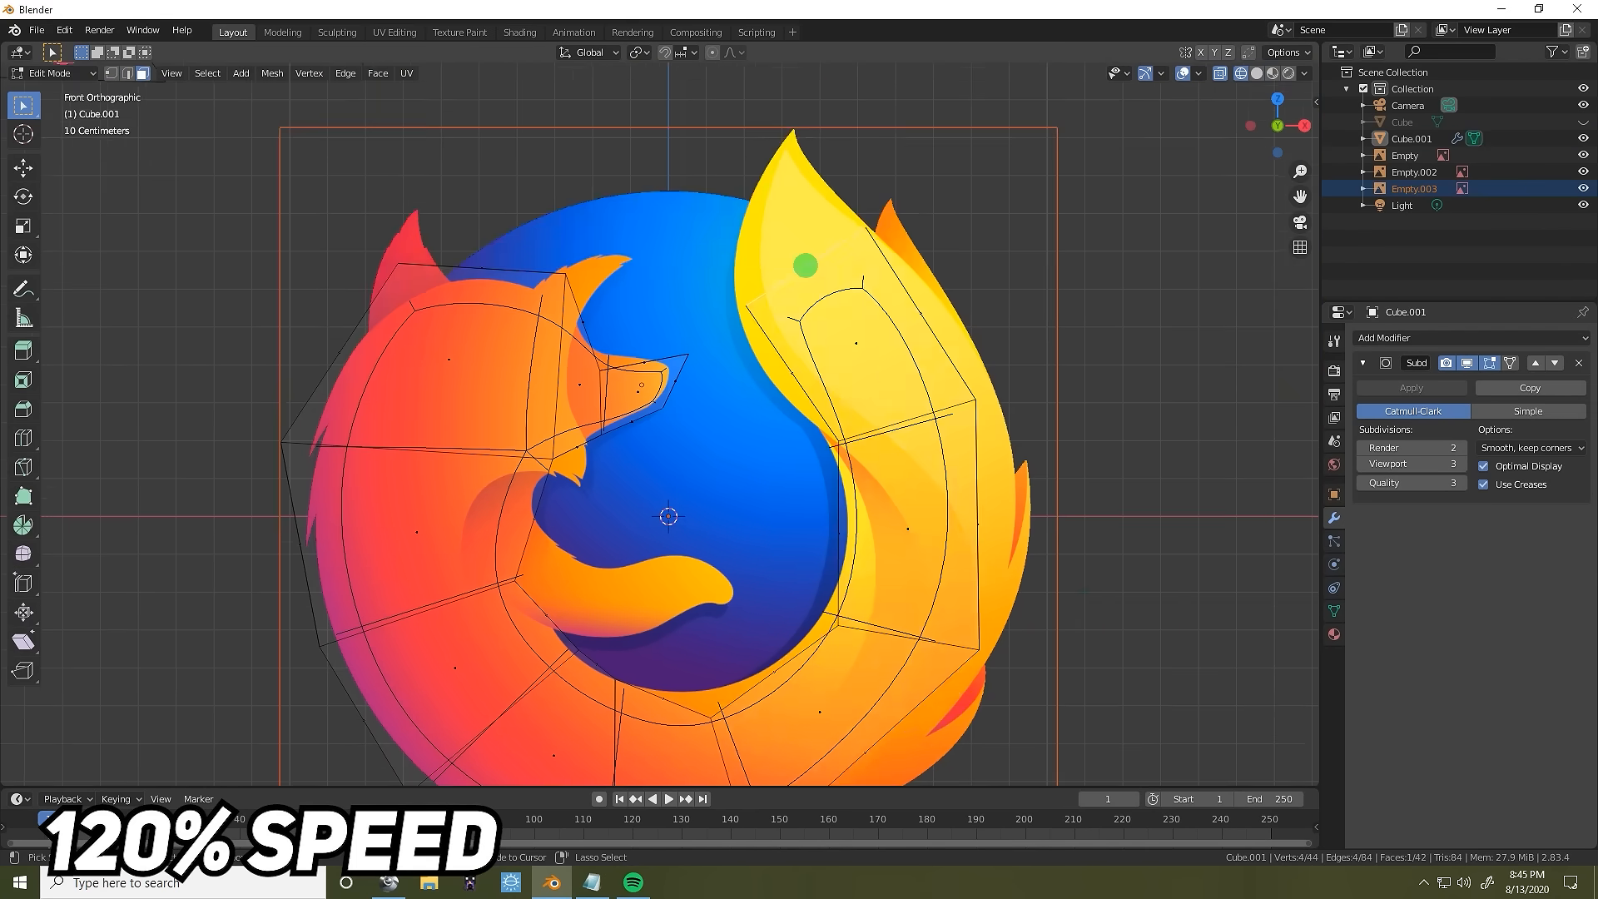
pyautogui.scroll(3, 810, 261)
pyautogui.keyDown('shift'); pyautogui.moveTo(946, 525); pyautogui.dragTo(858, 704, button='middle'); pyautogui.keyUp('shift')
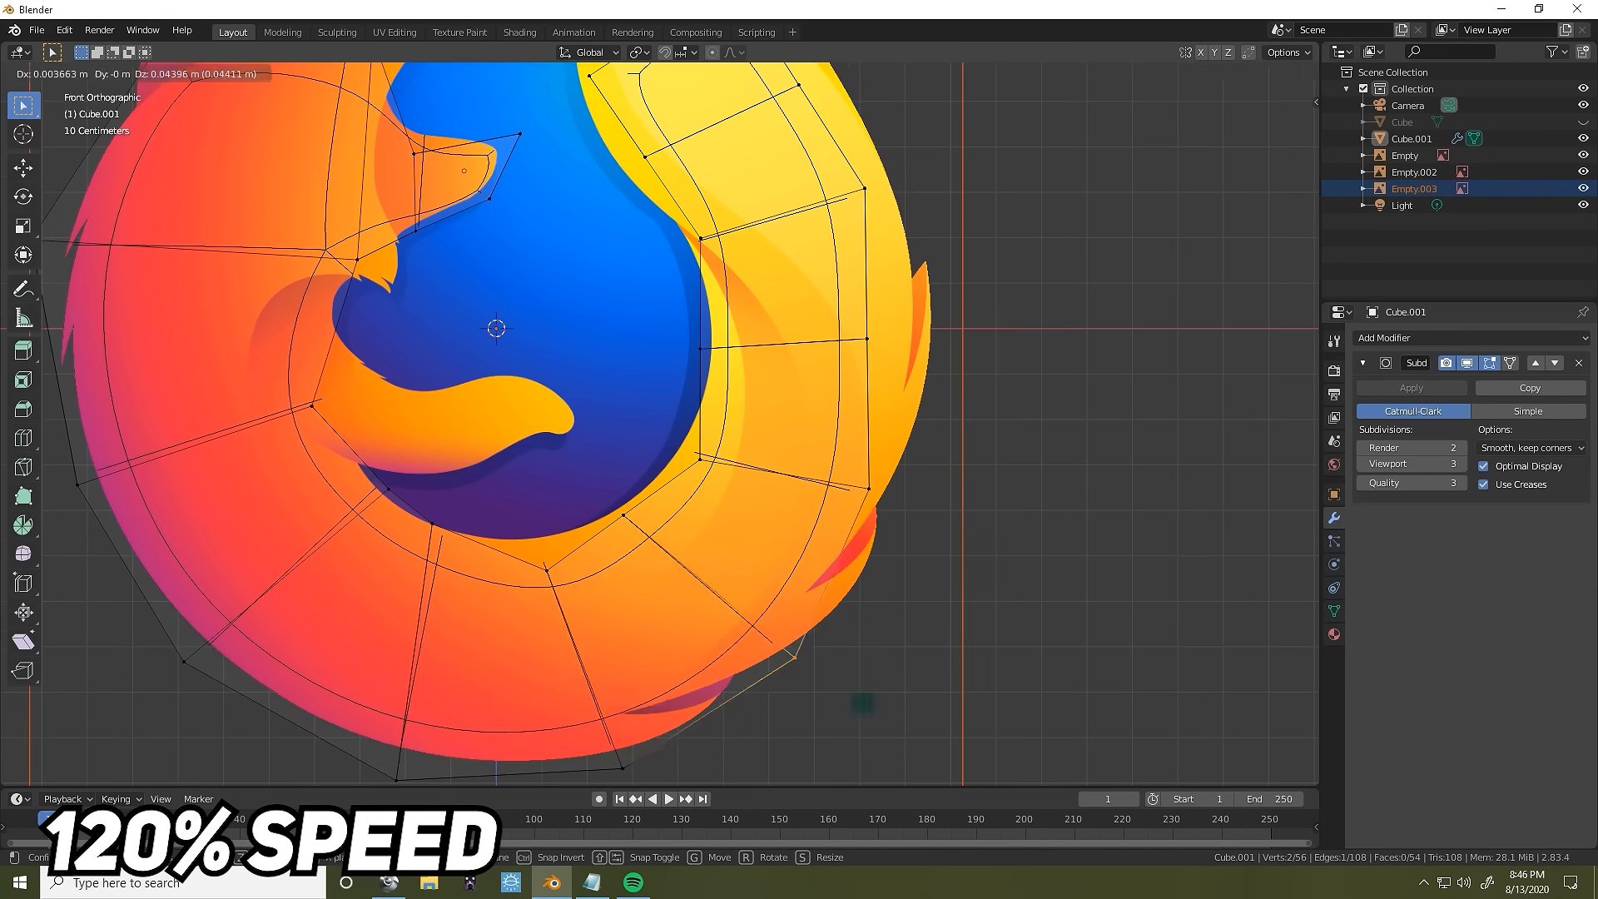
# Move the body's inner and outer vertices to follow the curved outline of the logo.
pyautogui.scroll(1, 858, 703)
pyautogui.moveTo(836, 495); pyautogui.dragTo(899, 567)
pyautogui.moveTo(900, 567); pyautogui.dragTo(900, 567)
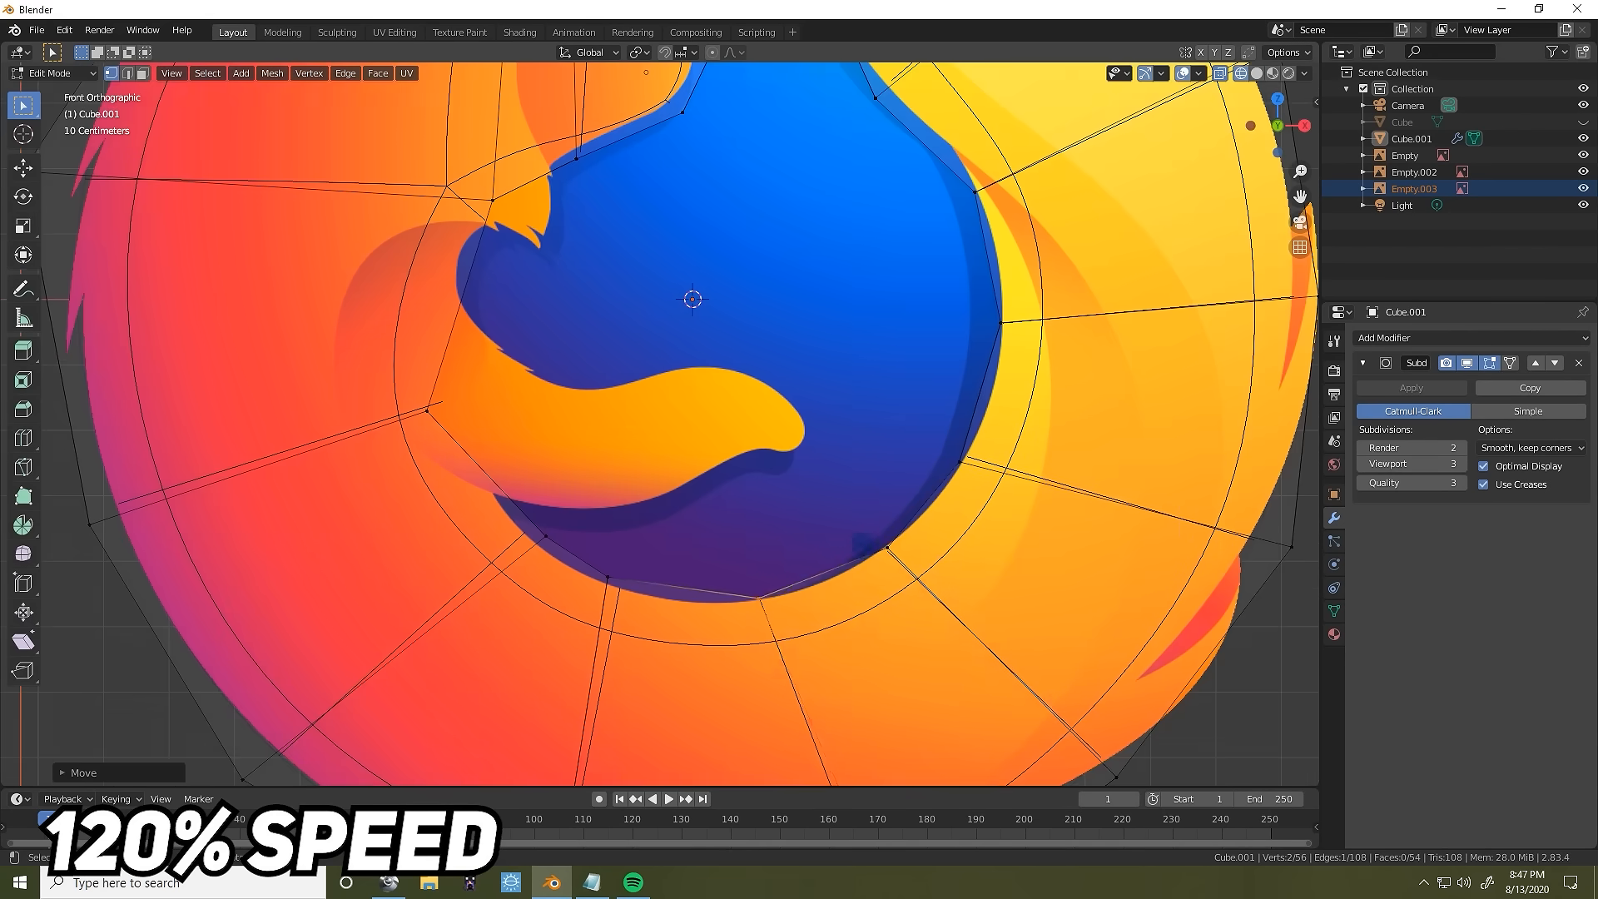
pyautogui.press('g')
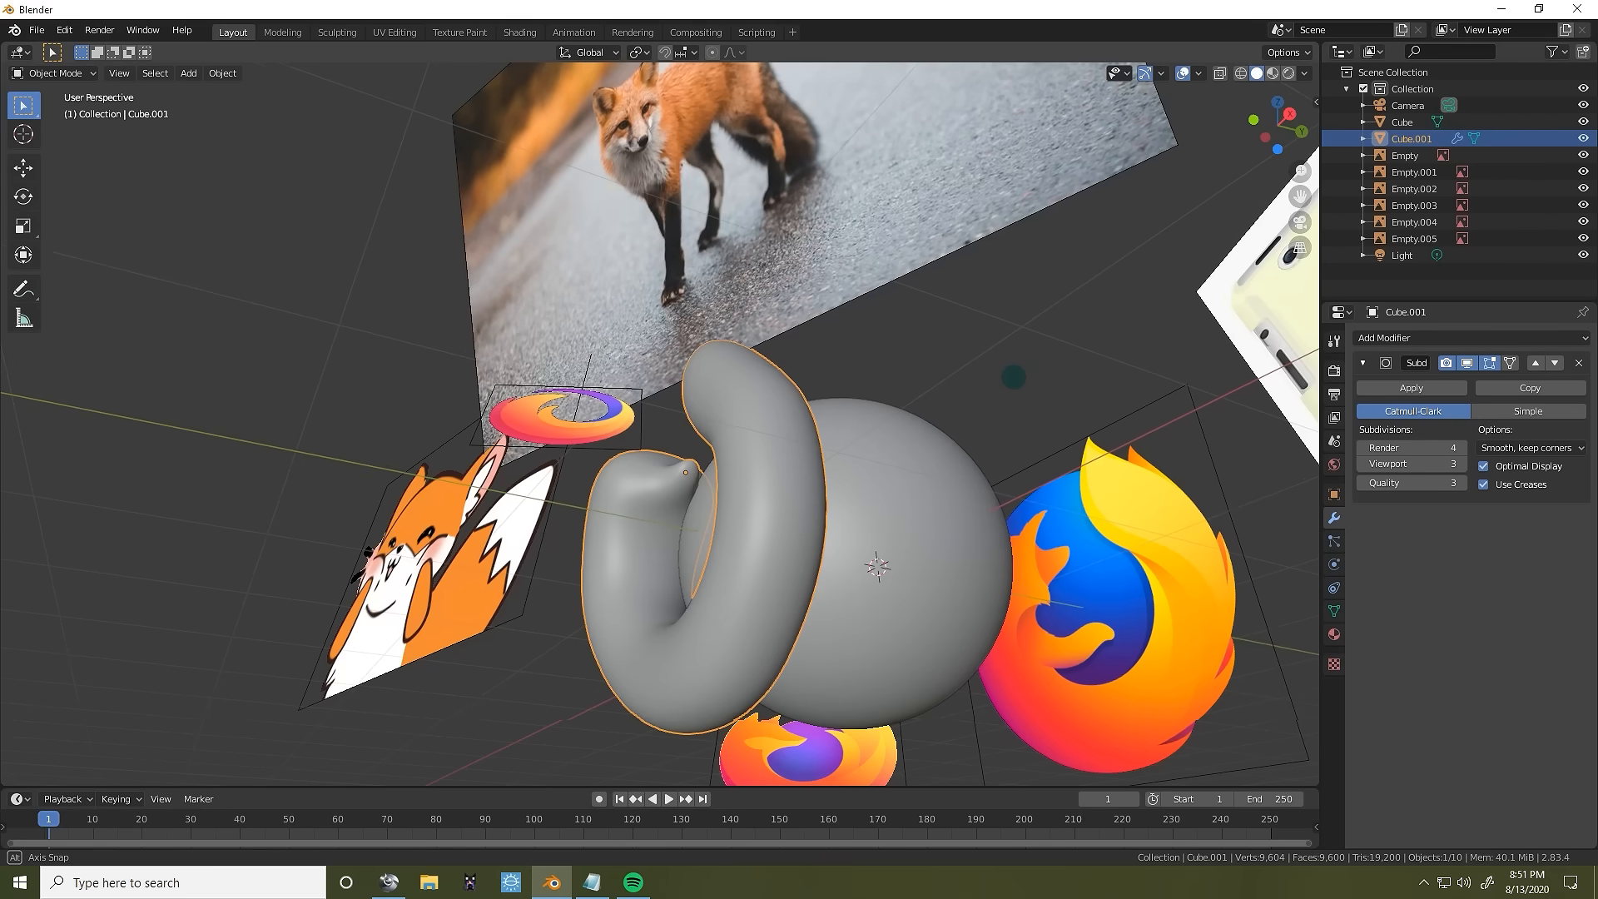
# Add a loop cut to the fox's body mesh.
pyautogui.moveTo(1013, 378); pyautogui.dragTo(910, 510, button='middle')
pyautogui.press('Tab')
pyautogui.hotkey('ctrl', 'r')
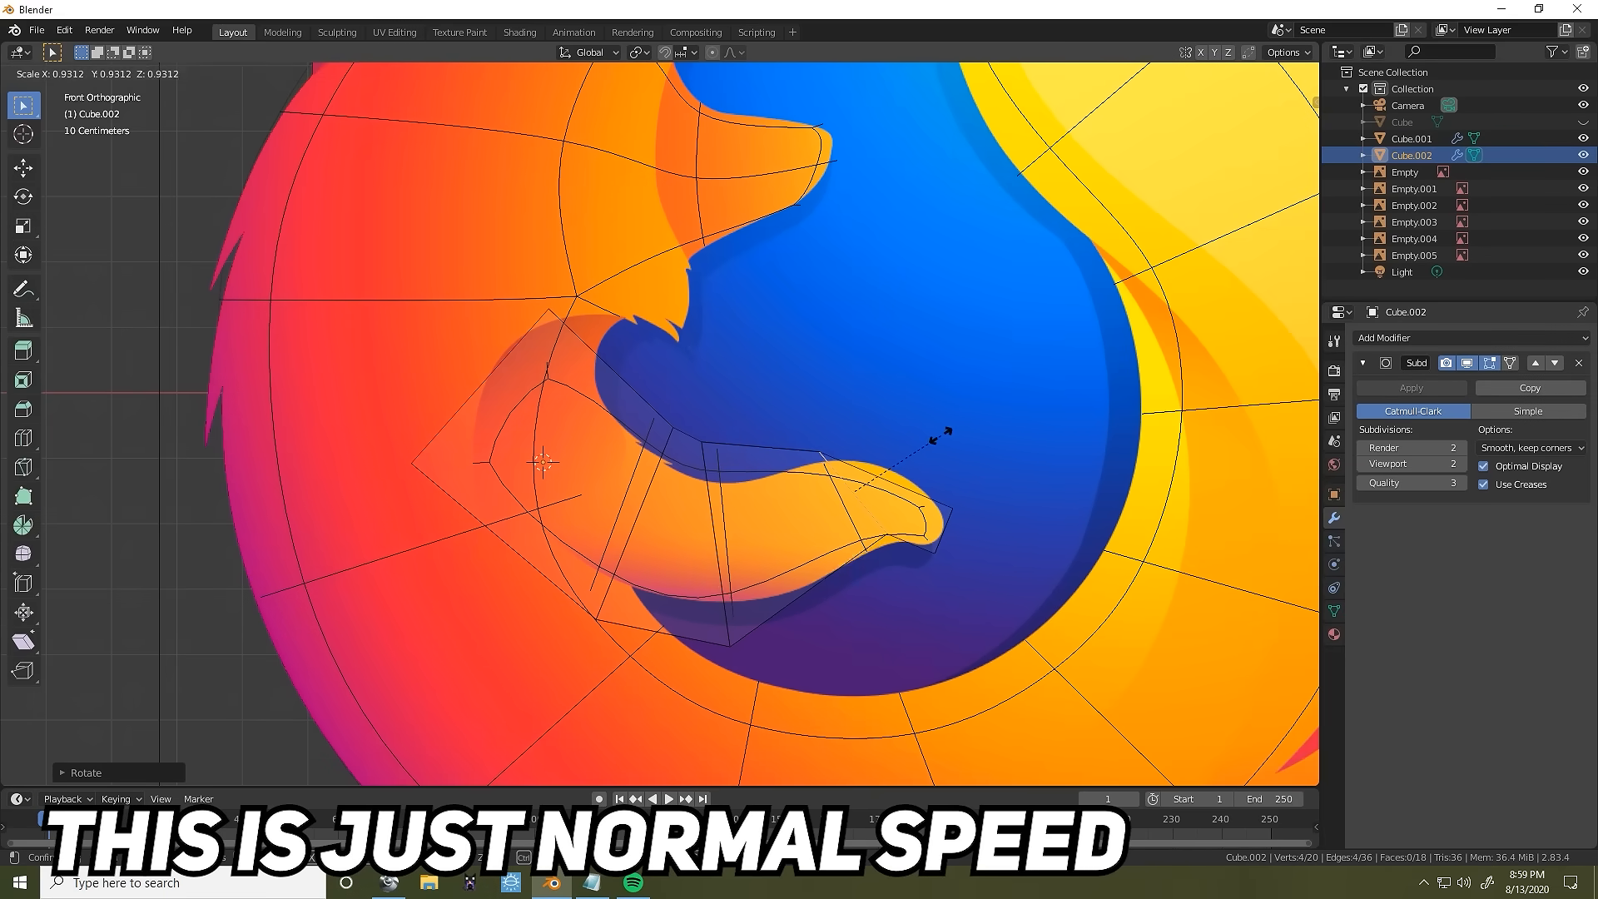
# Scale the end section of the fox's arm to match the logo and add a loop cut to the arm.
pyautogui.click(1010, 550)
pyautogui.hotkey('ctrl', 'r')
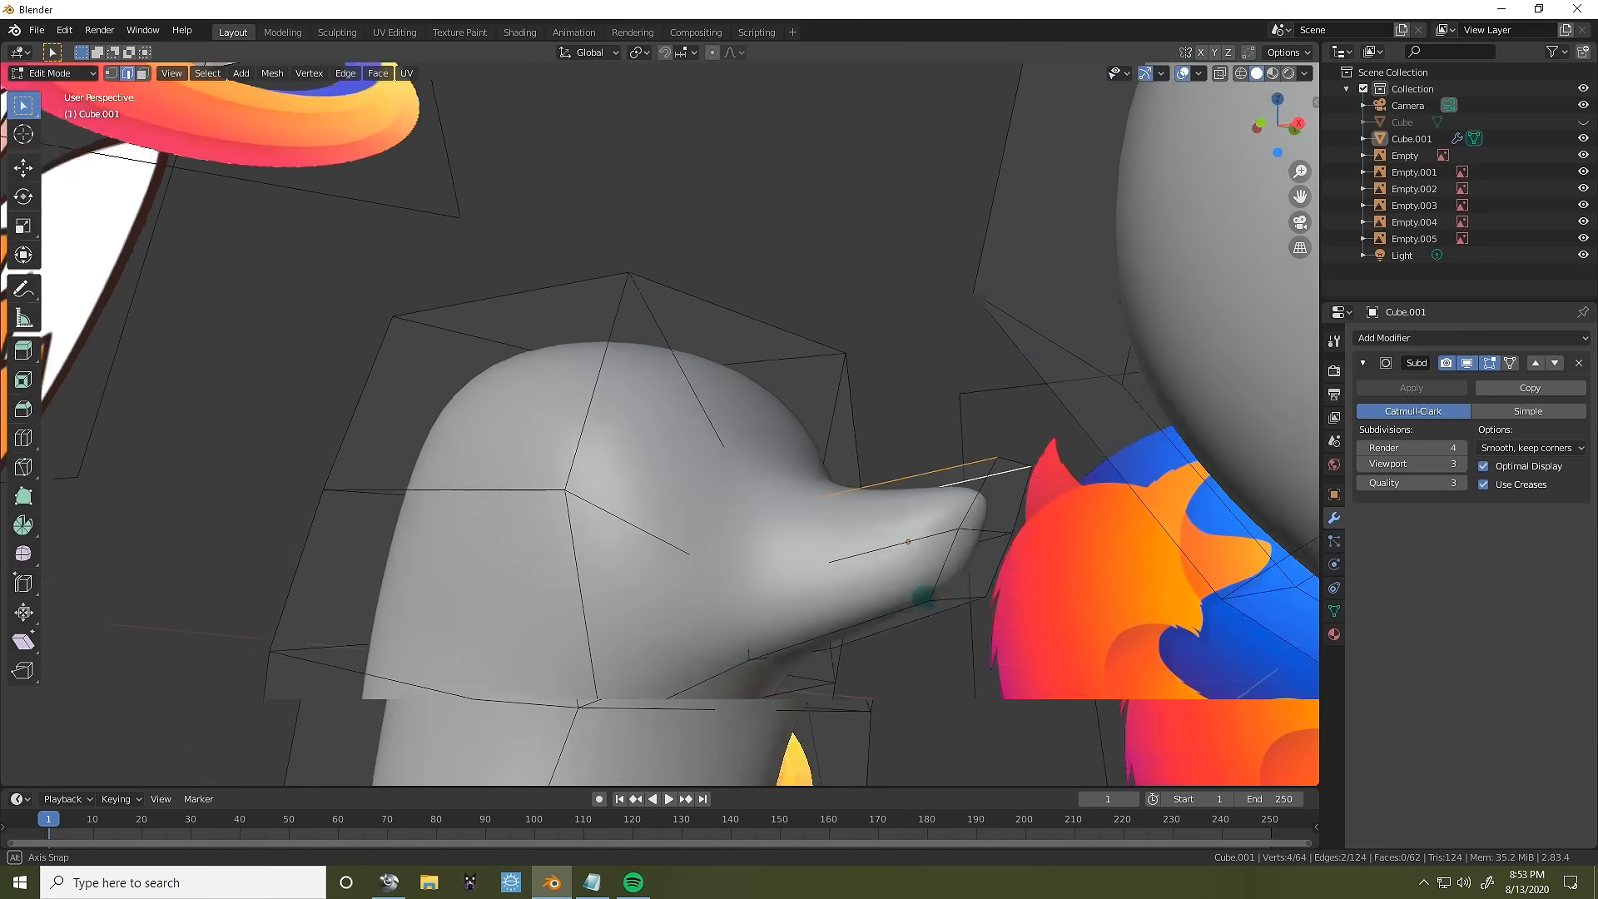
# Select a pair of vertices at the back of the fox's head for reshaping.
pyautogui.scroll(-3, 922, 597)
pyautogui.moveTo(922, 597); pyautogui.dragTo(685, 567, button='middle')
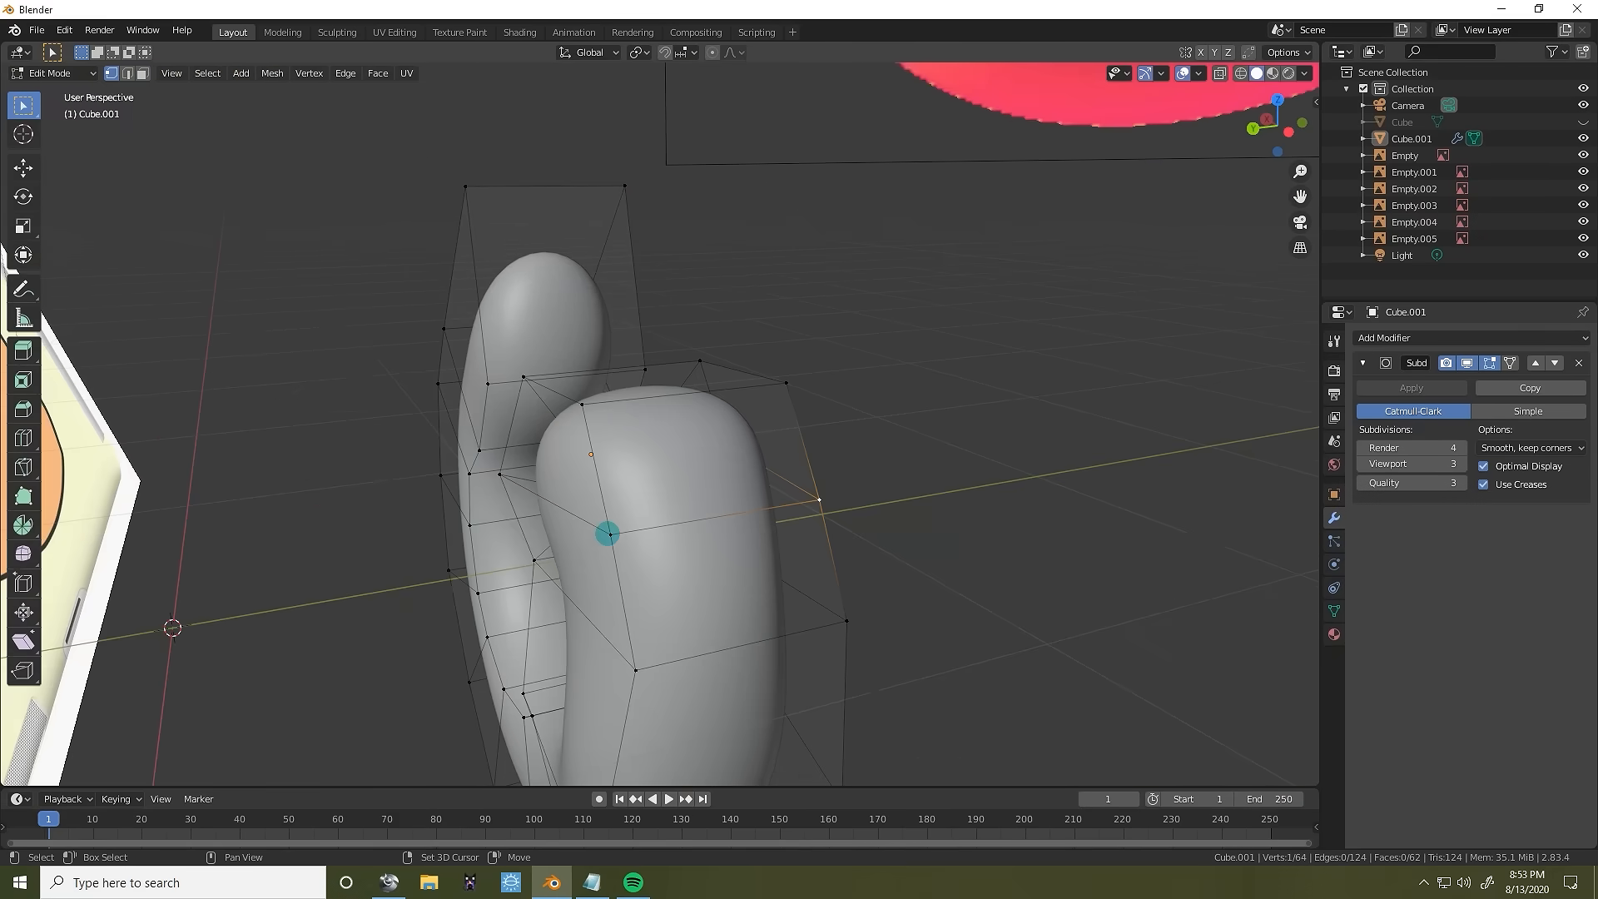
pyautogui.keyDown('shift'); pyautogui.click(607, 532); pyautogui.keyUp('shift')
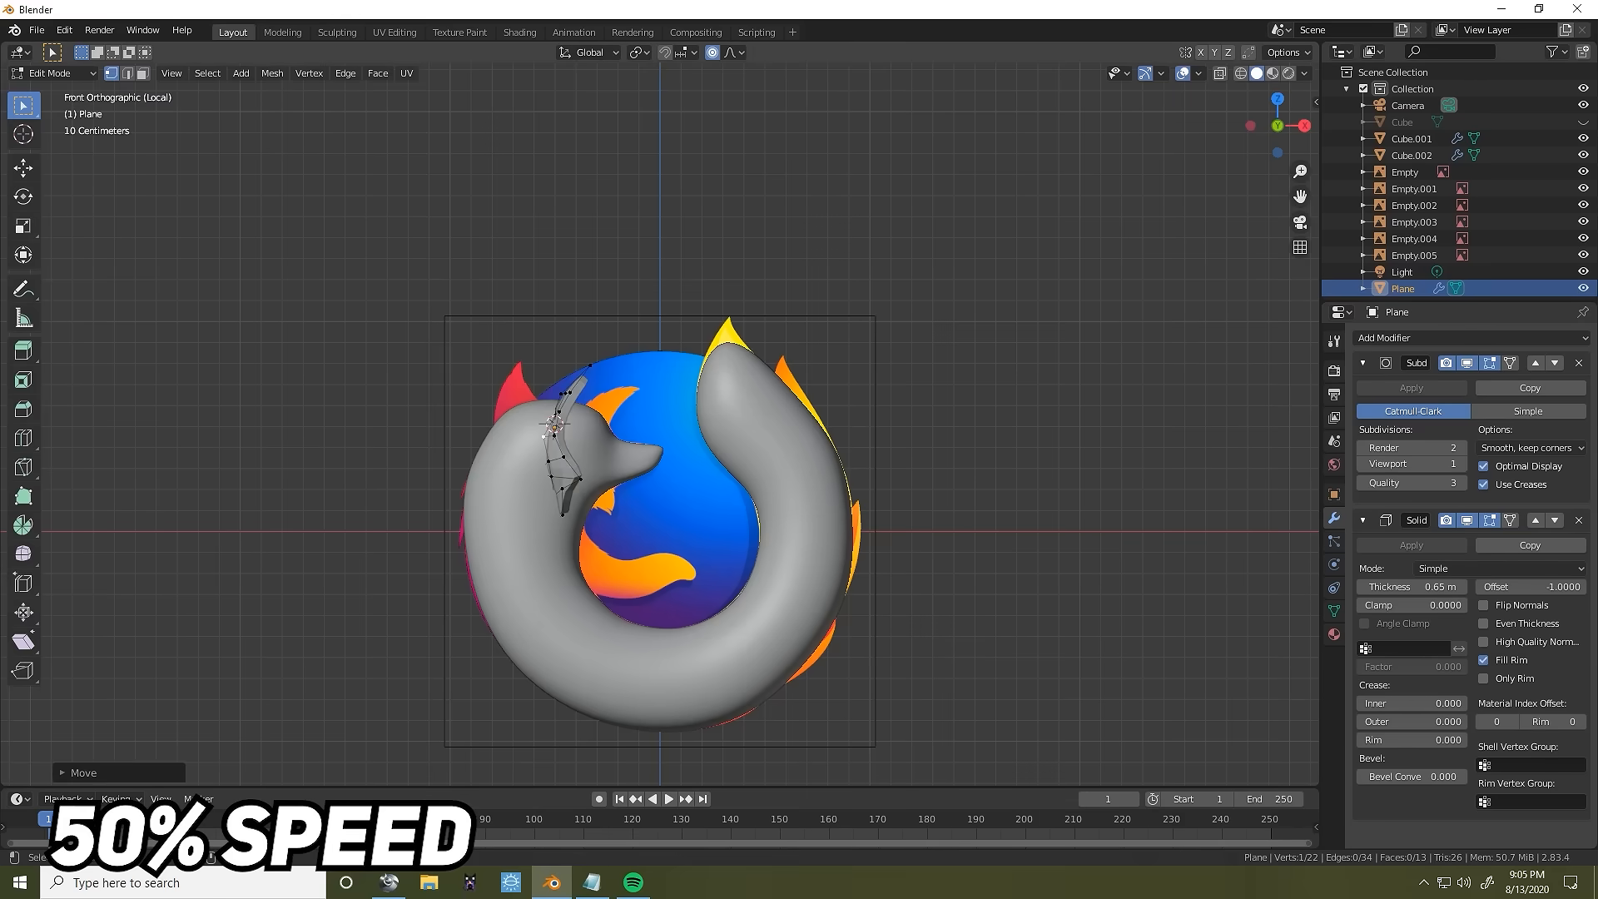
# Leave the ear's mesh editing, clear the selection, and inspect the fox's ears, body and tufted tail from several angles.
pyautogui.press('Tab')
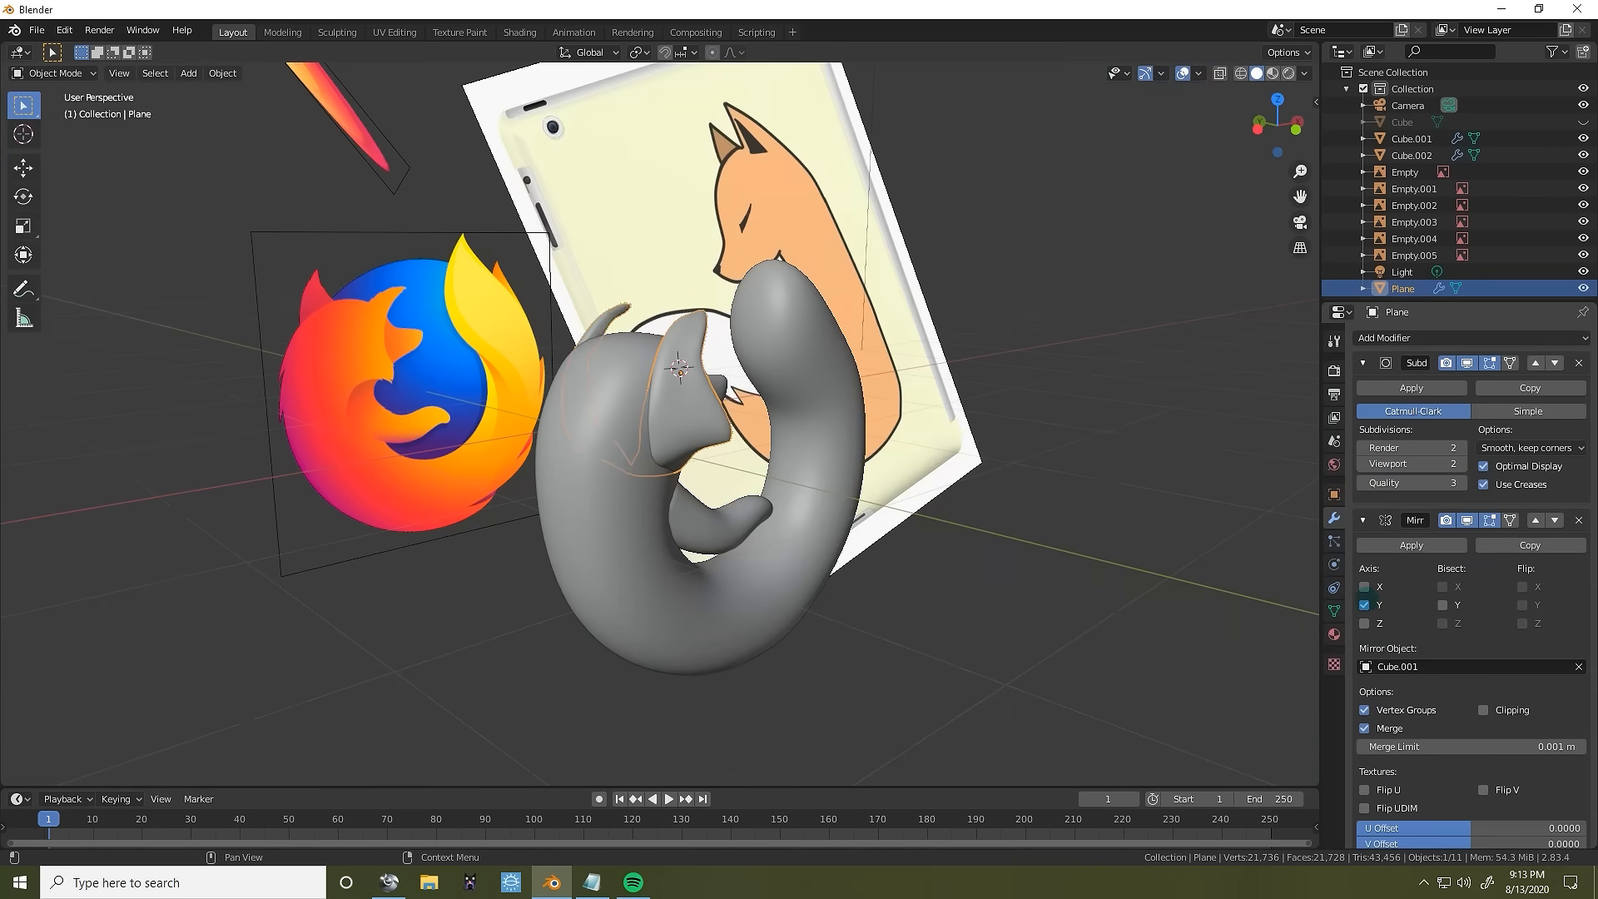
pyautogui.hotkey('alt', 'a')
pyautogui.moveTo(824, 555); pyautogui.dragTo(596, 549, button='middle')
pyautogui.scroll(-3, 732, 545)
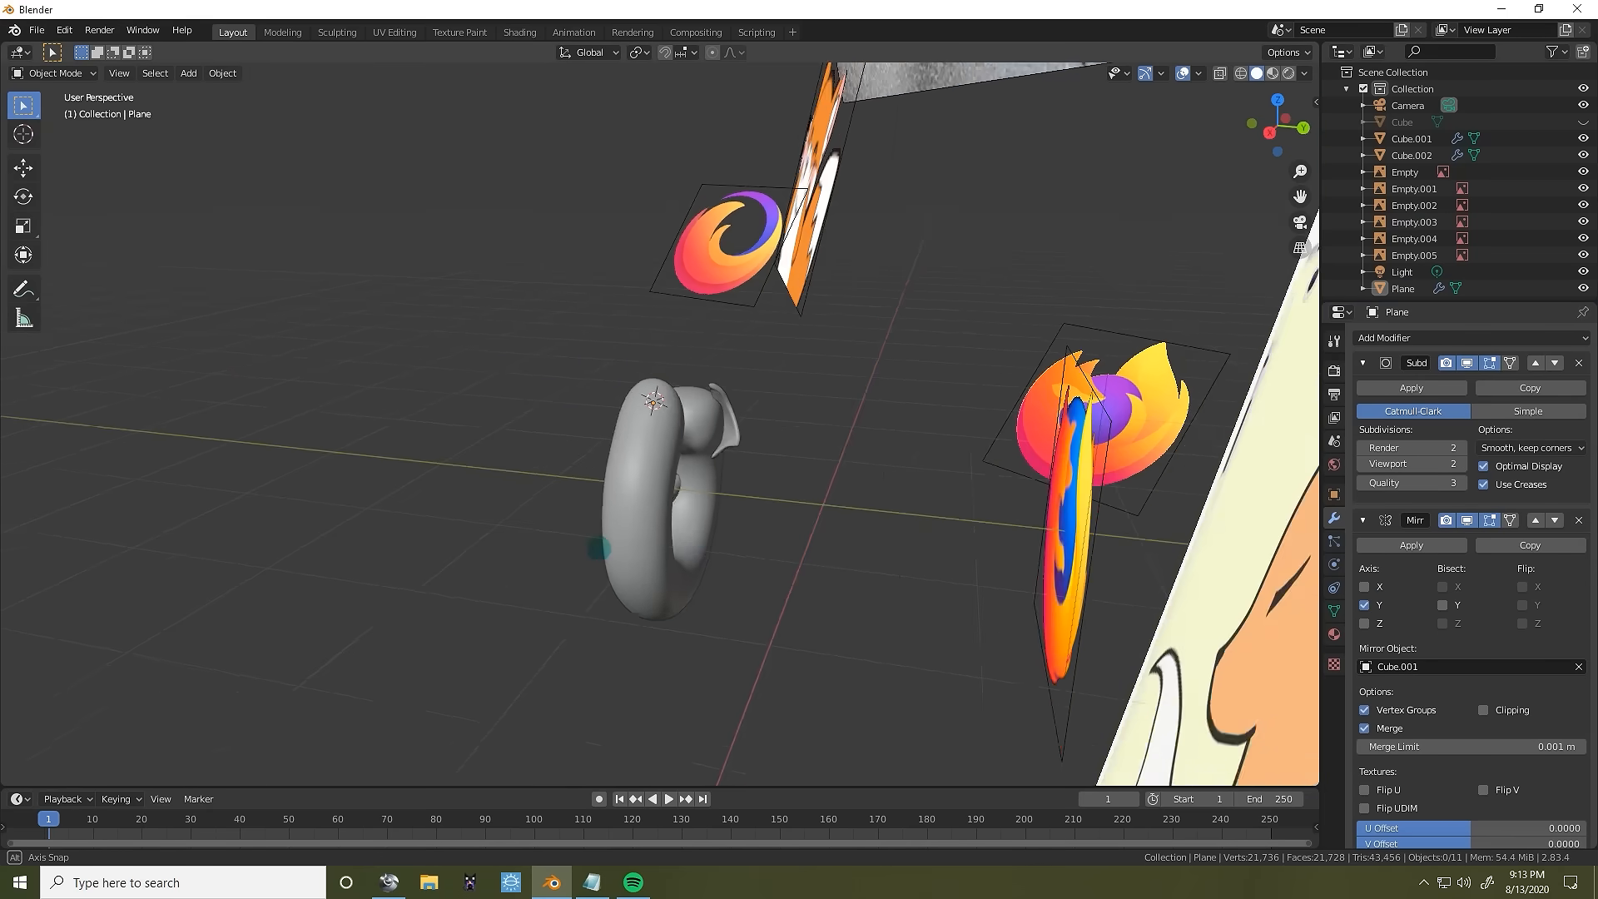
pyautogui.scroll(4, 596, 550)
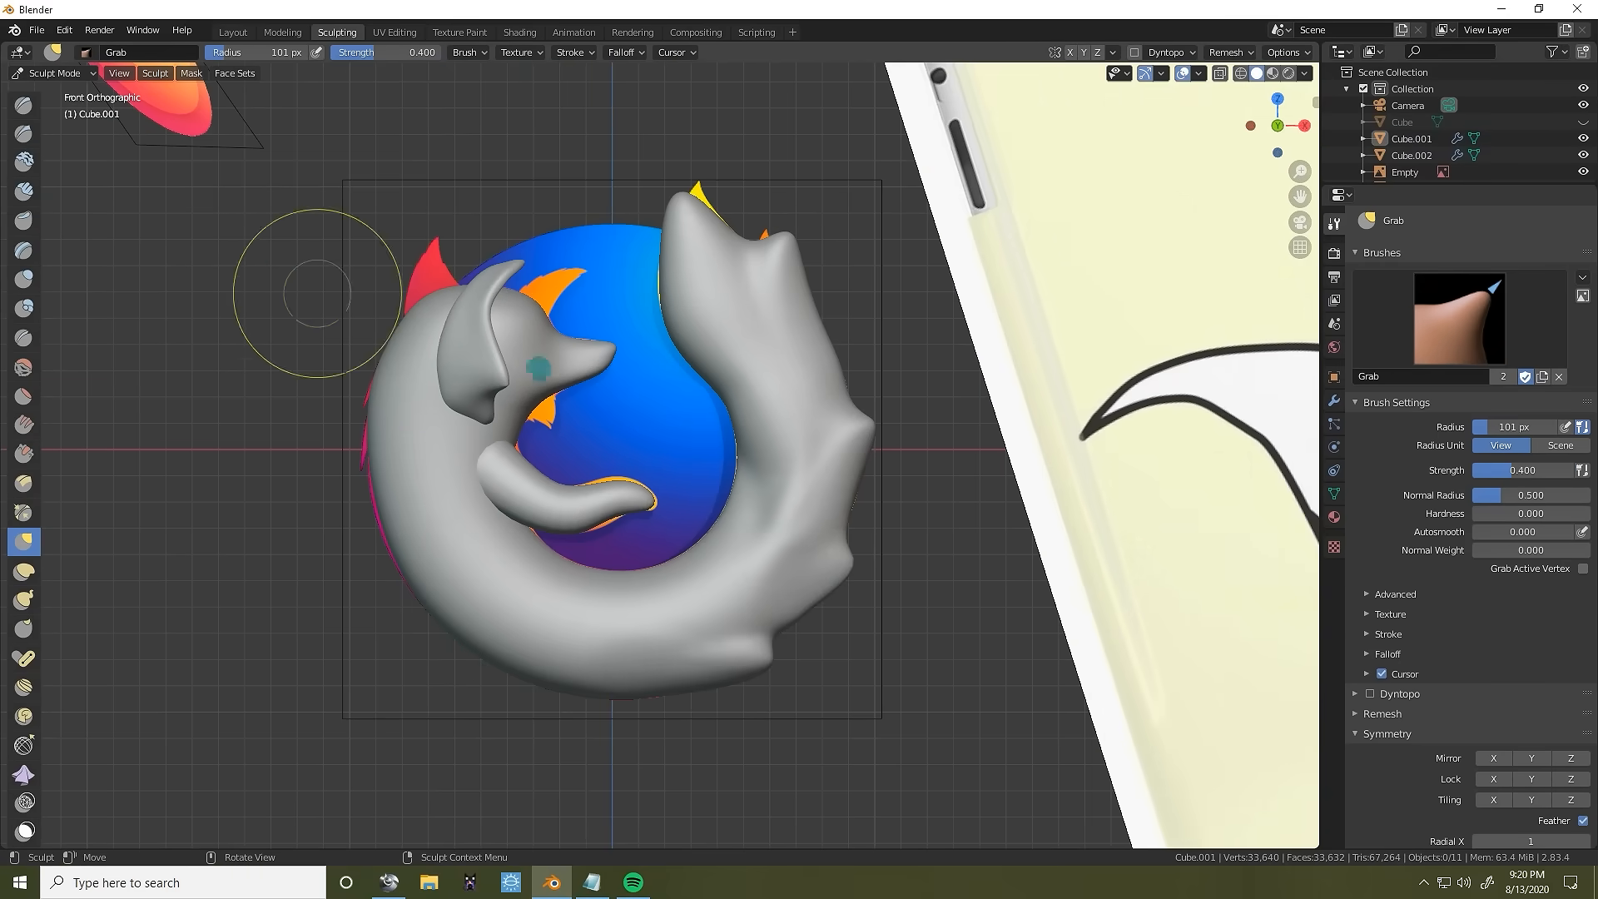
pyautogui.moveTo(628, 391)
pyautogui.mouseDown(button='middle')
pyautogui.moveTo(556, 382)
pyautogui.moveTo(514, 399)
pyautogui.moveTo(764, 417)
pyautogui.mouseUp(button='middle')
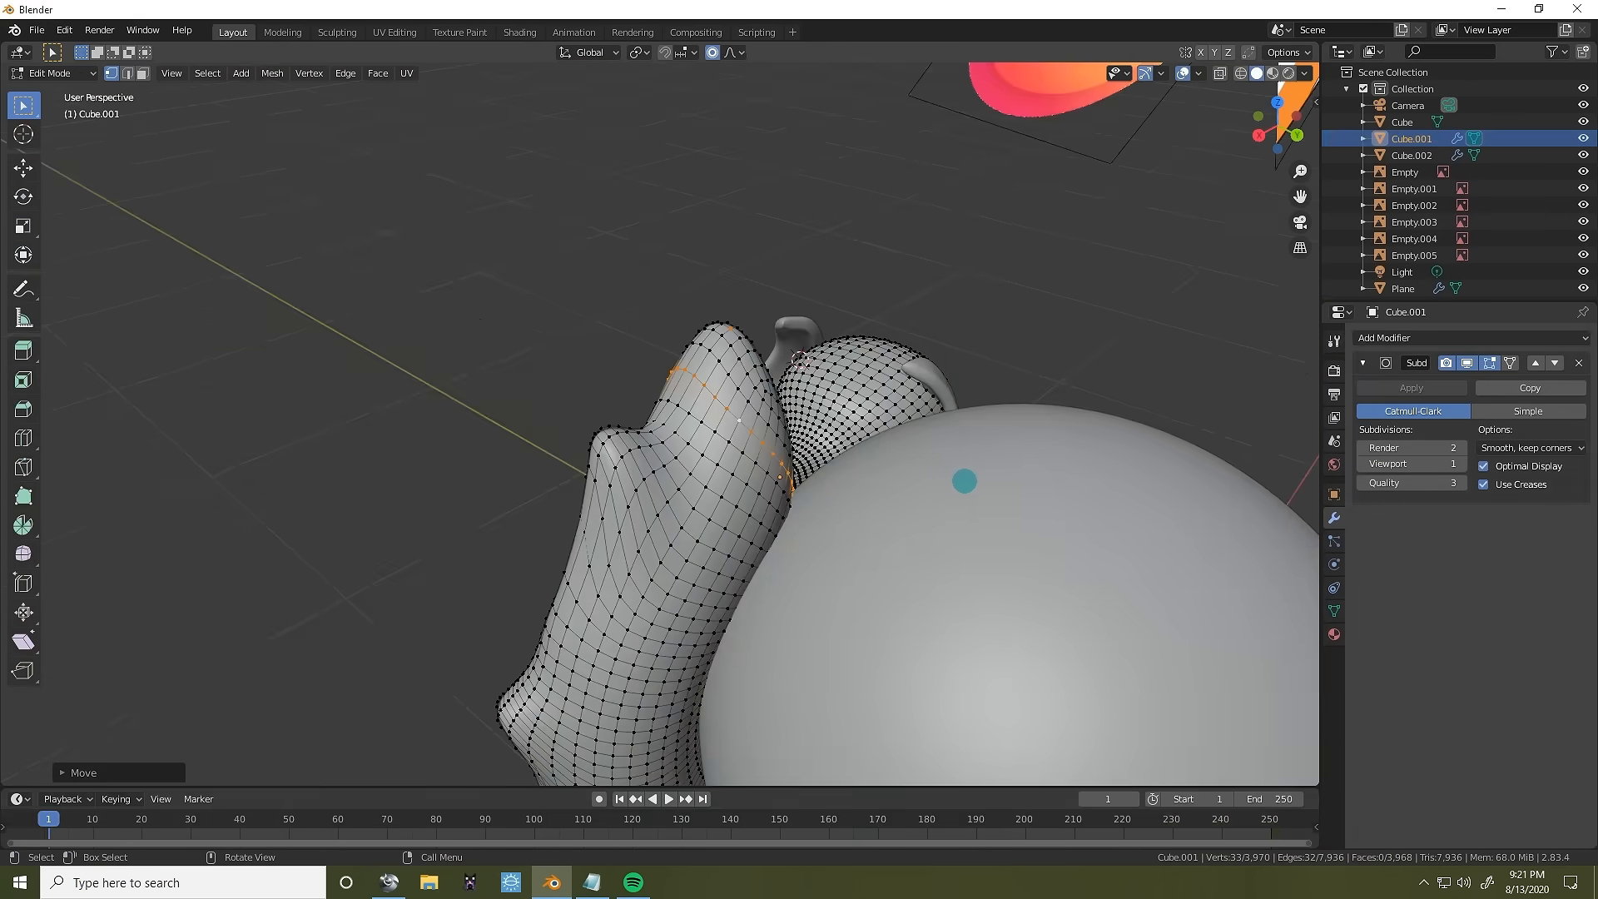
pyautogui.moveTo(963, 475)
pyautogui.mouseDown(button='middle')
pyautogui.moveTo(1133, 450)
pyautogui.moveTo(1174, 420)
pyautogui.moveTo(1109, 415)
pyautogui.mouseUp(button='middle')
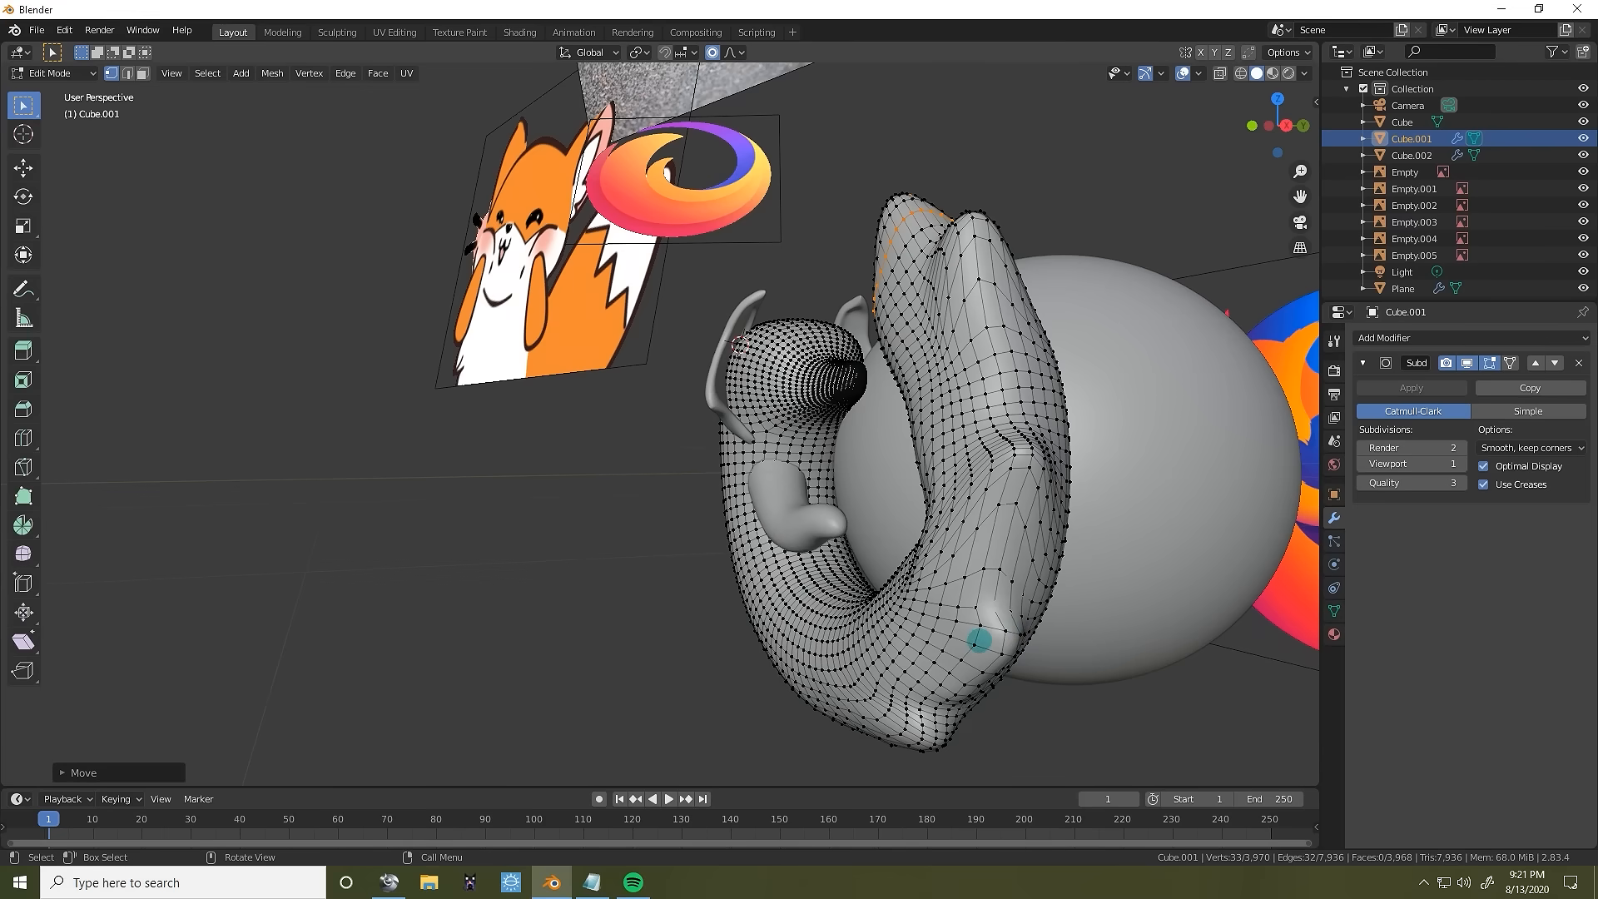
pyautogui.moveTo(979, 640)
pyautogui.mouseDown(button='middle')
pyautogui.moveTo(1077, 641)
pyautogui.moveTo(1063, 670)
pyautogui.moveTo(902, 570)
pyautogui.mouseUp(button='middle')
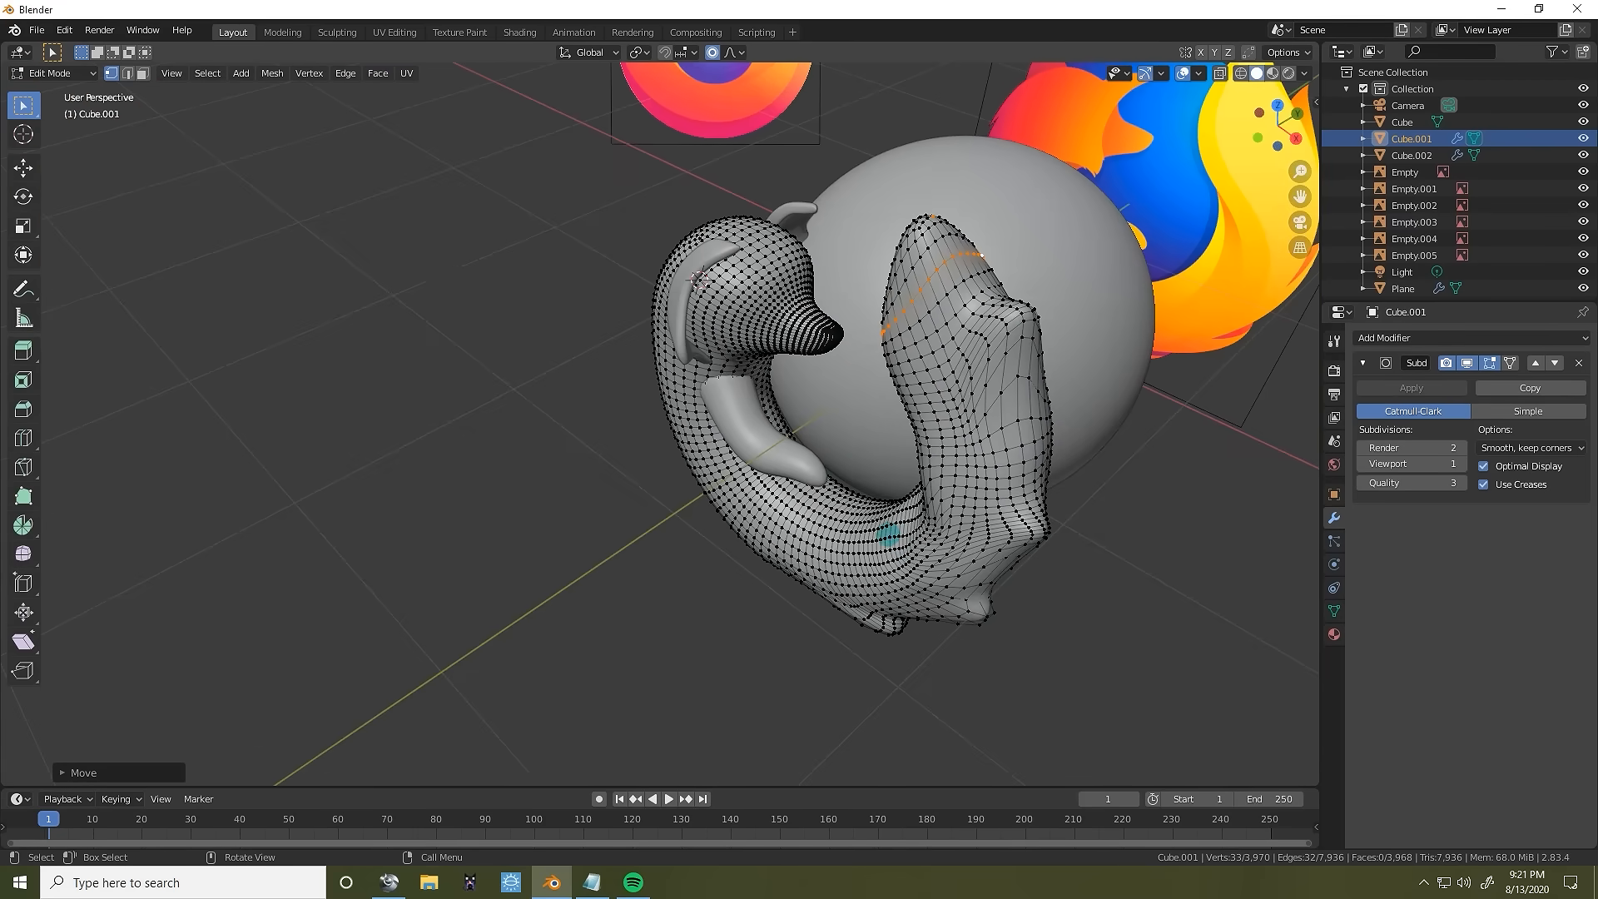
pyautogui.moveTo(1132, 562); pyautogui.dragTo(1010, 474, button='middle')
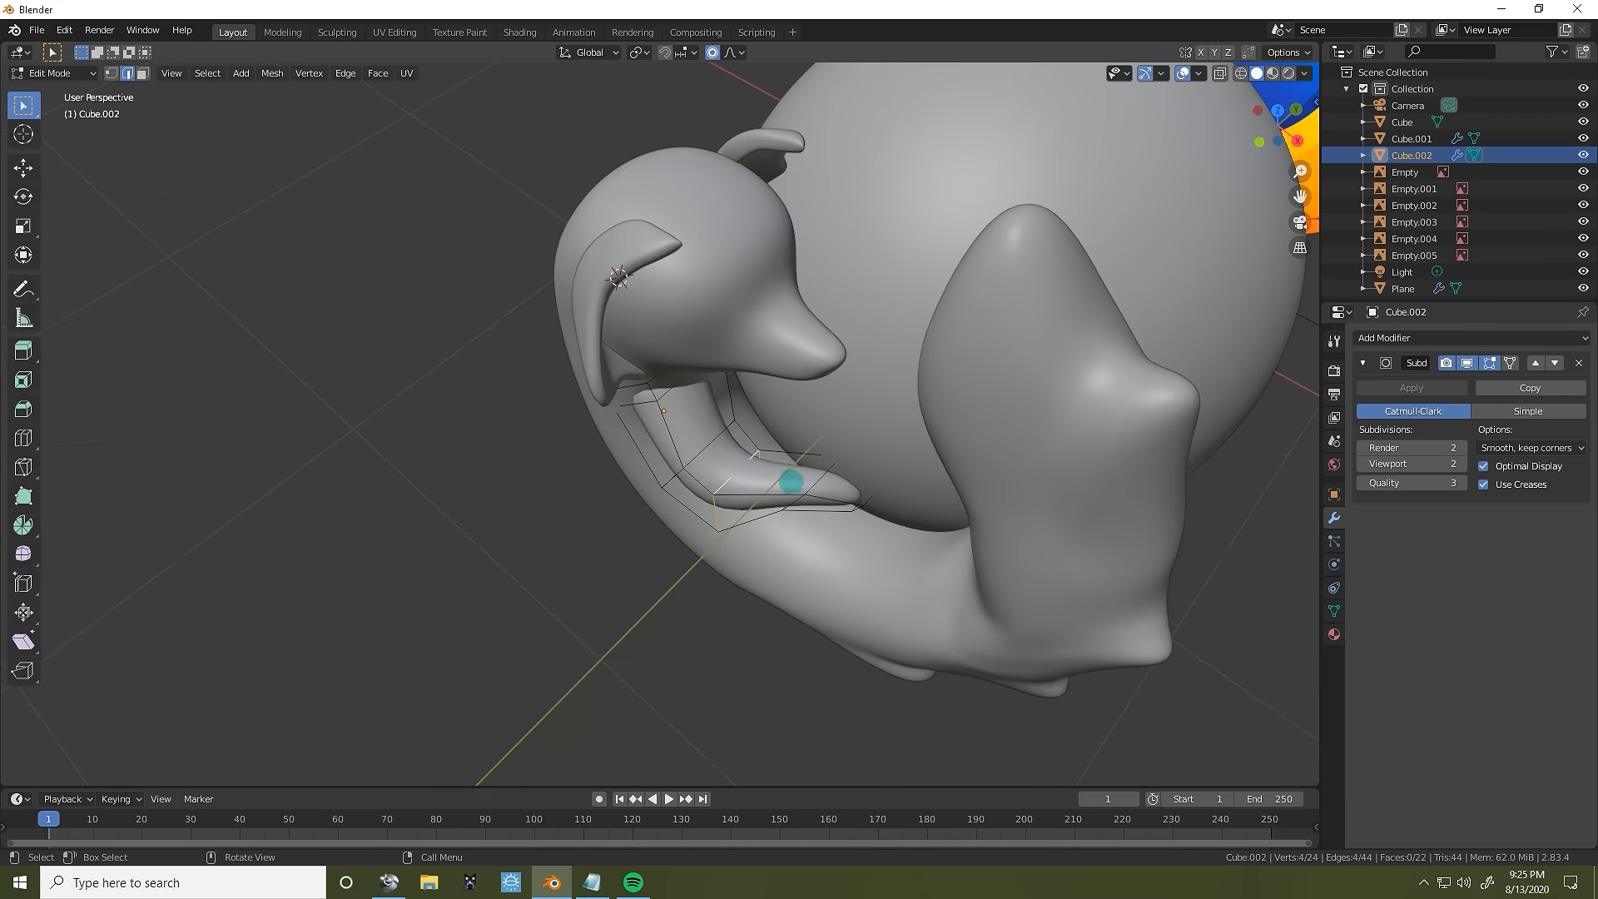
# Rotate the arm's selected edges and the head's edge loops, using proportional editing on the head, and clear the selection.
pyautogui.press('r')
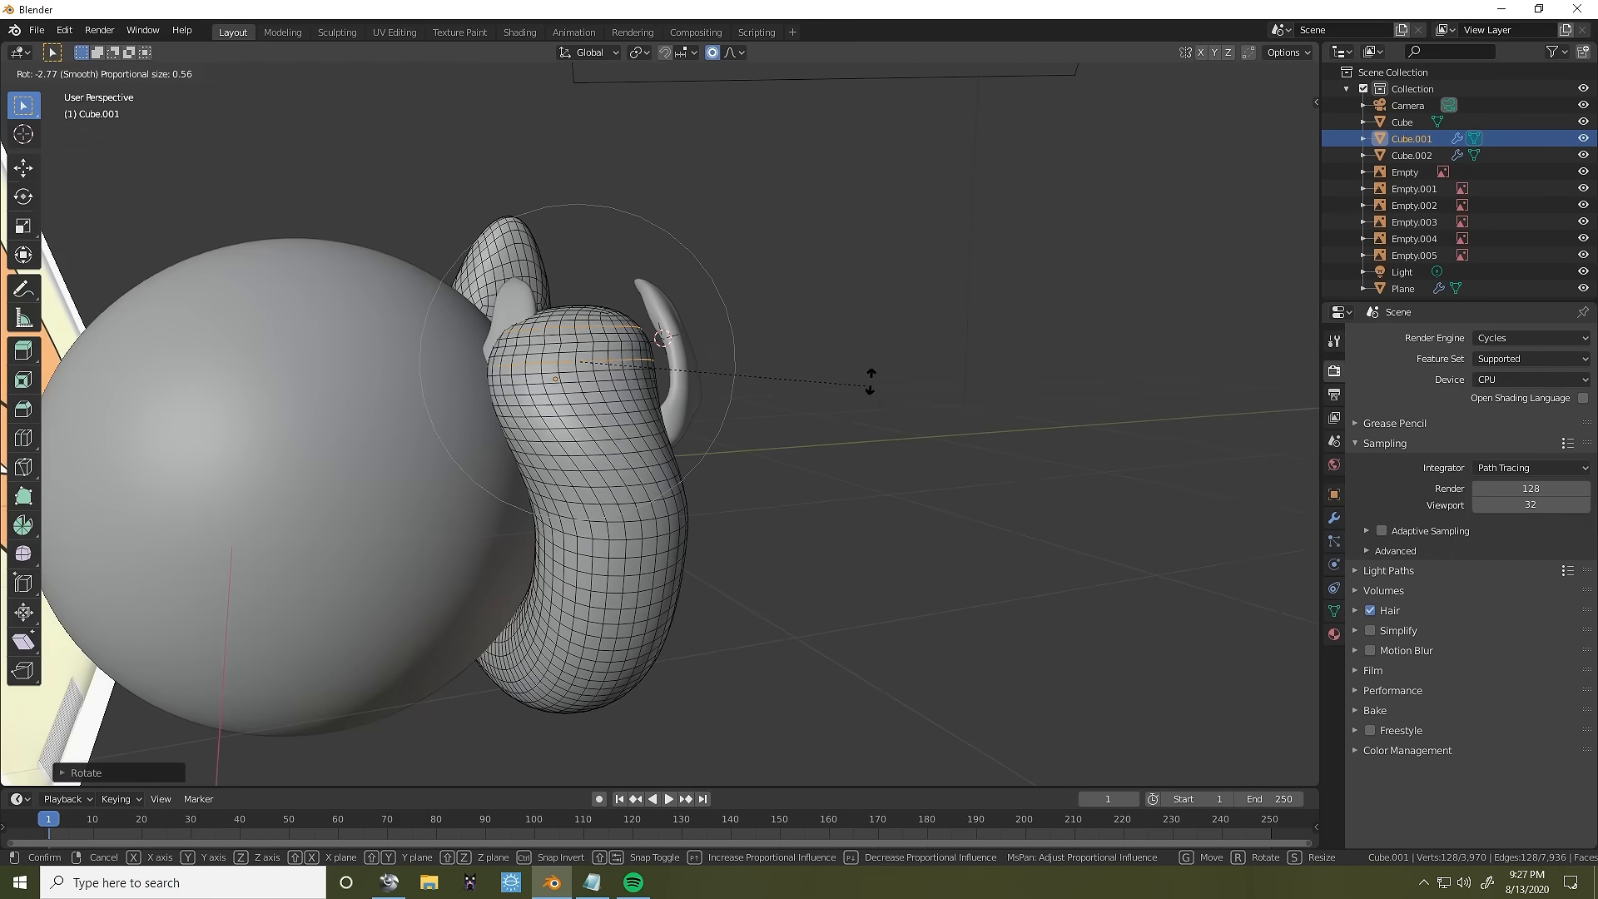
pyautogui.click(799, 337)
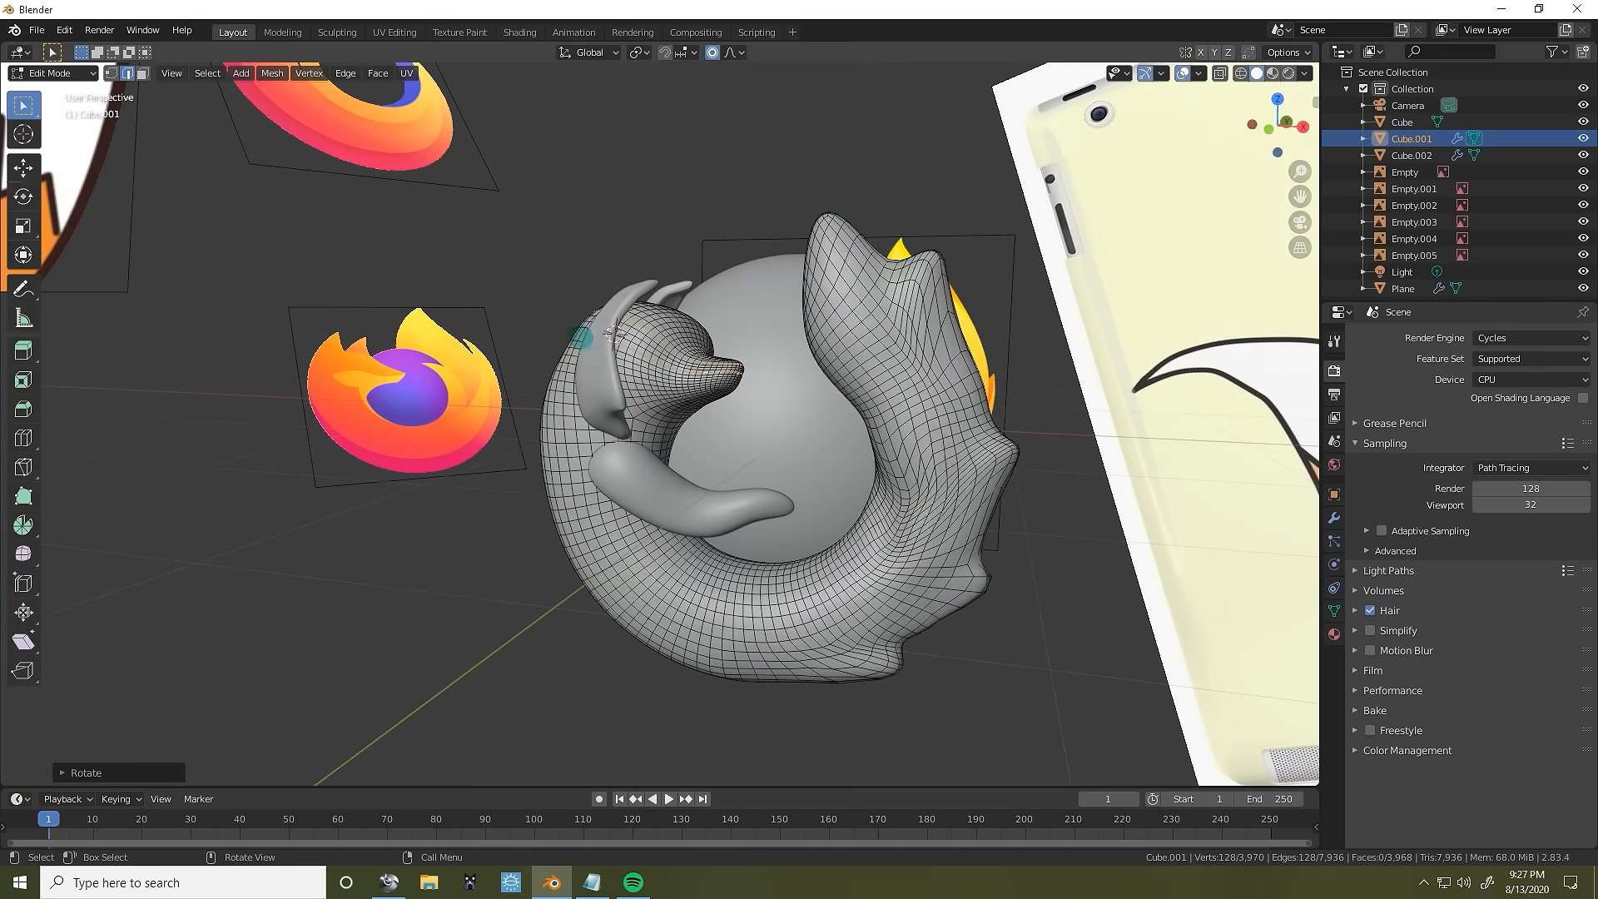
pyautogui.press('a')
pyautogui.press('a')
# Examine the fox's head, ears, snout and arm from several angles, including the front view and close up.
pyautogui.moveTo(827, 381); pyautogui.dragTo(624, 343, button='middle')
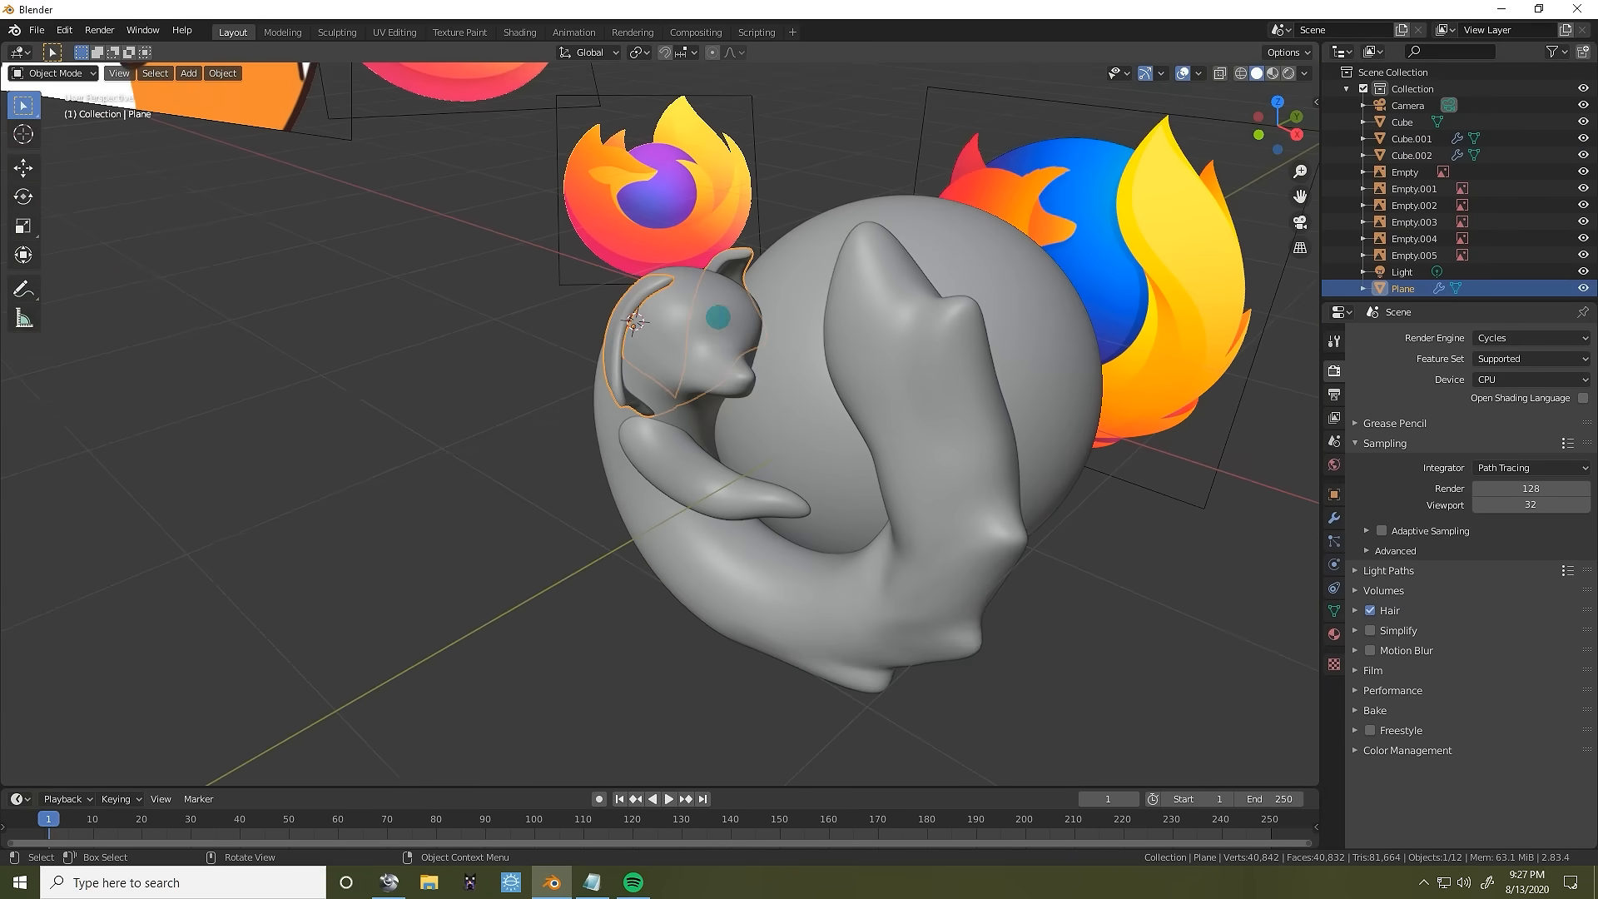
pyautogui.moveTo(718, 316); pyautogui.dragTo(931, 292, button='middle')
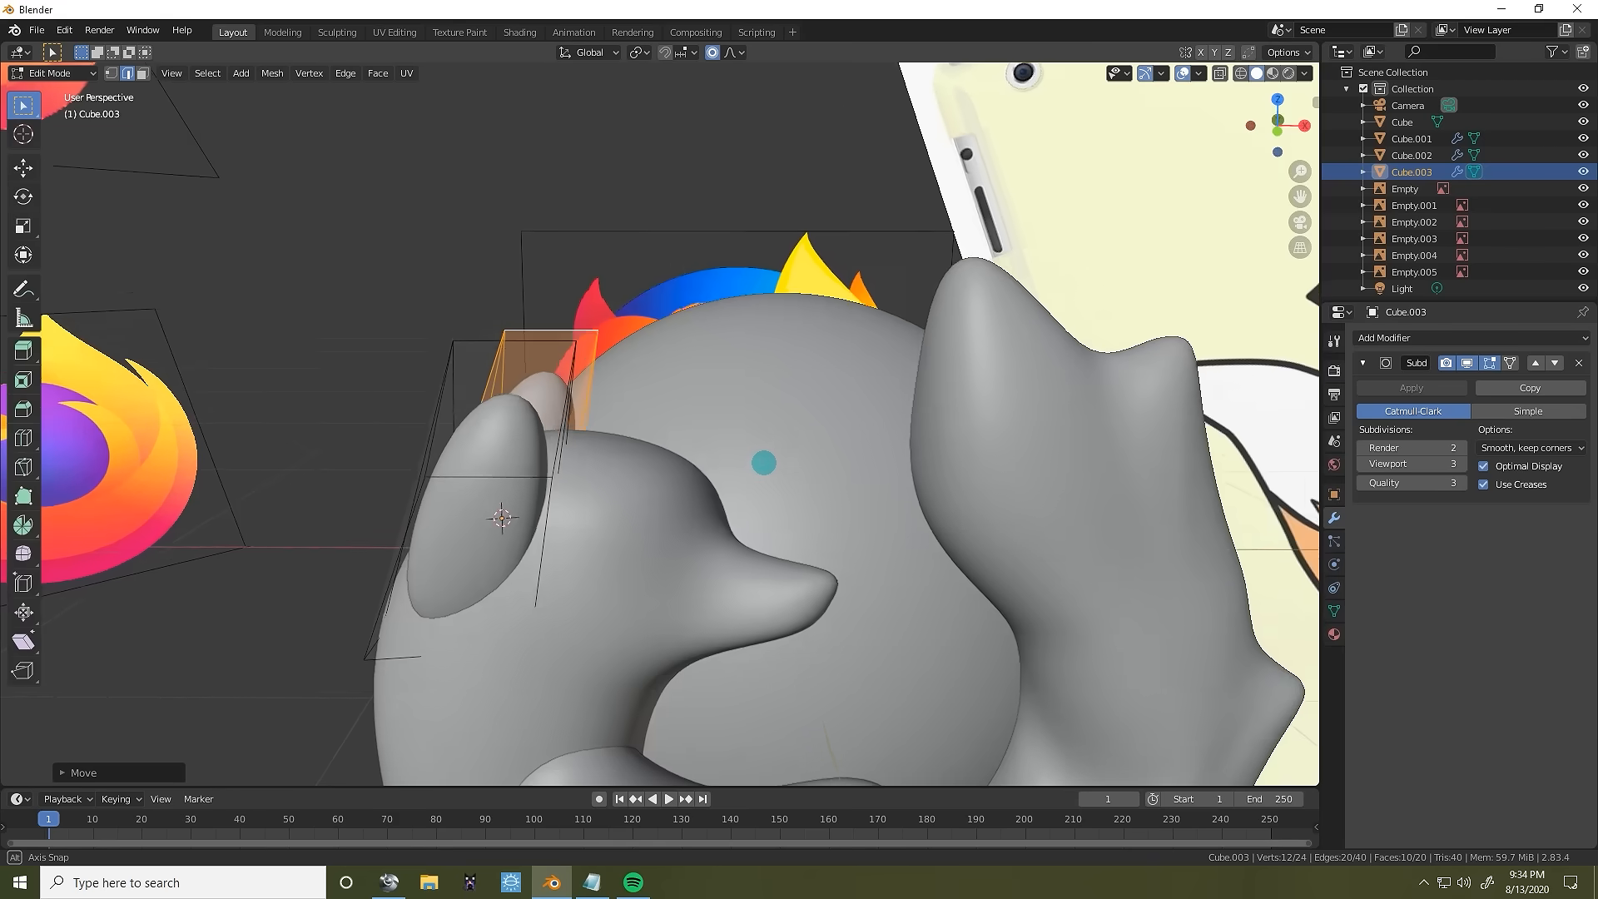
pyautogui.moveTo(764, 463); pyautogui.dragTo(773, 448, button='middle')
pyautogui.press('KP_1')
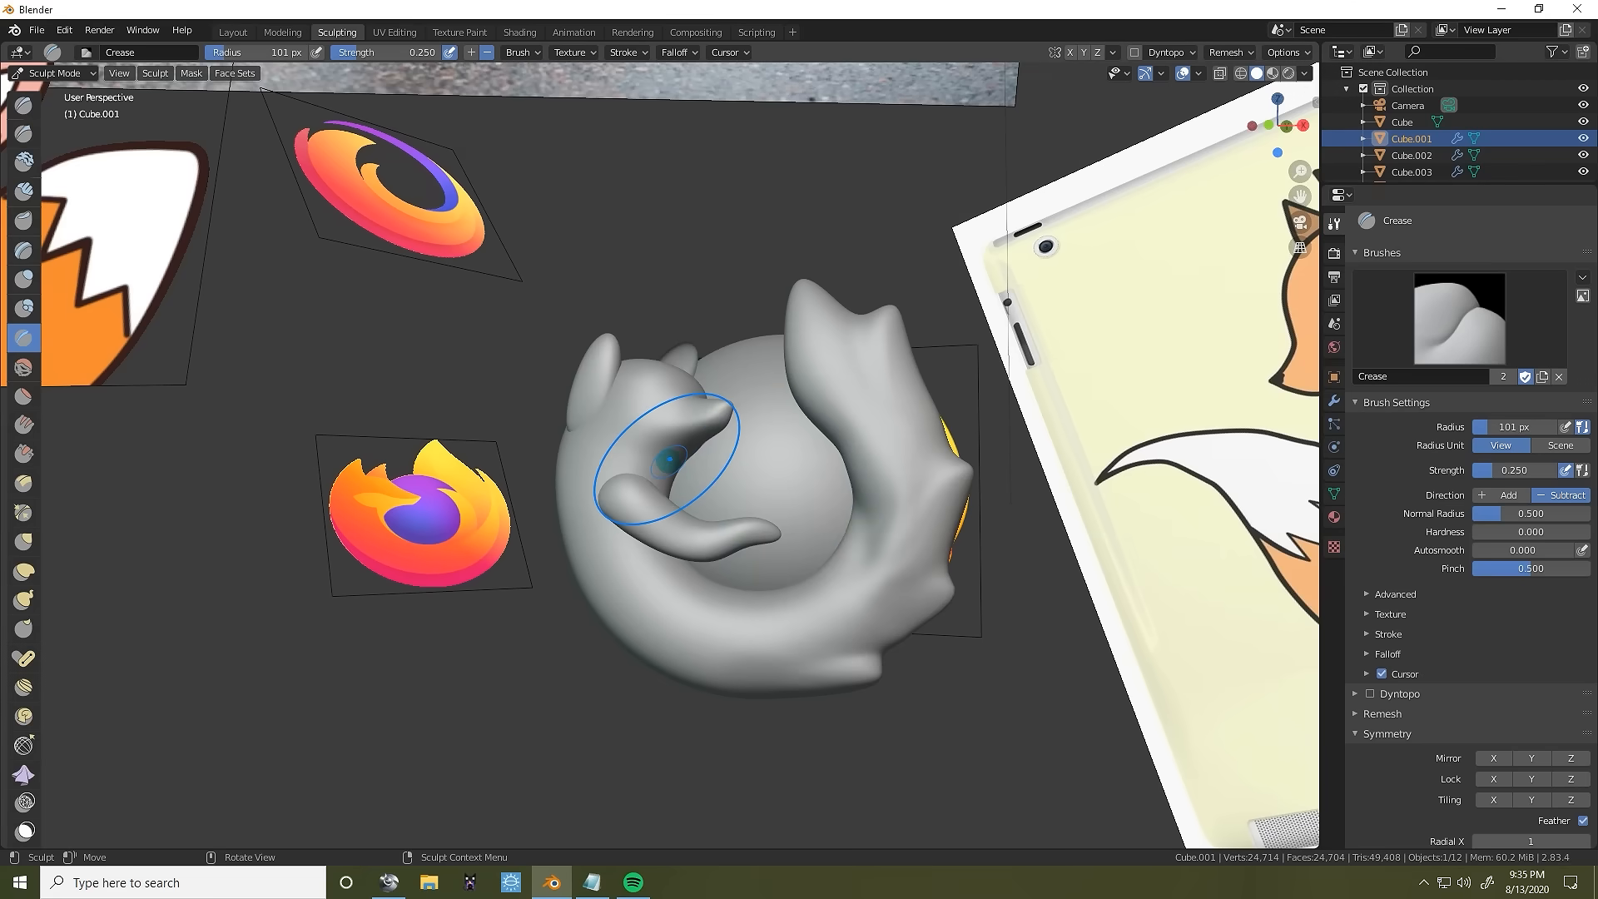
pyautogui.moveTo(797, 475); pyautogui.dragTo(713, 463, button='middle')
pyautogui.scroll(6, 607, 488)
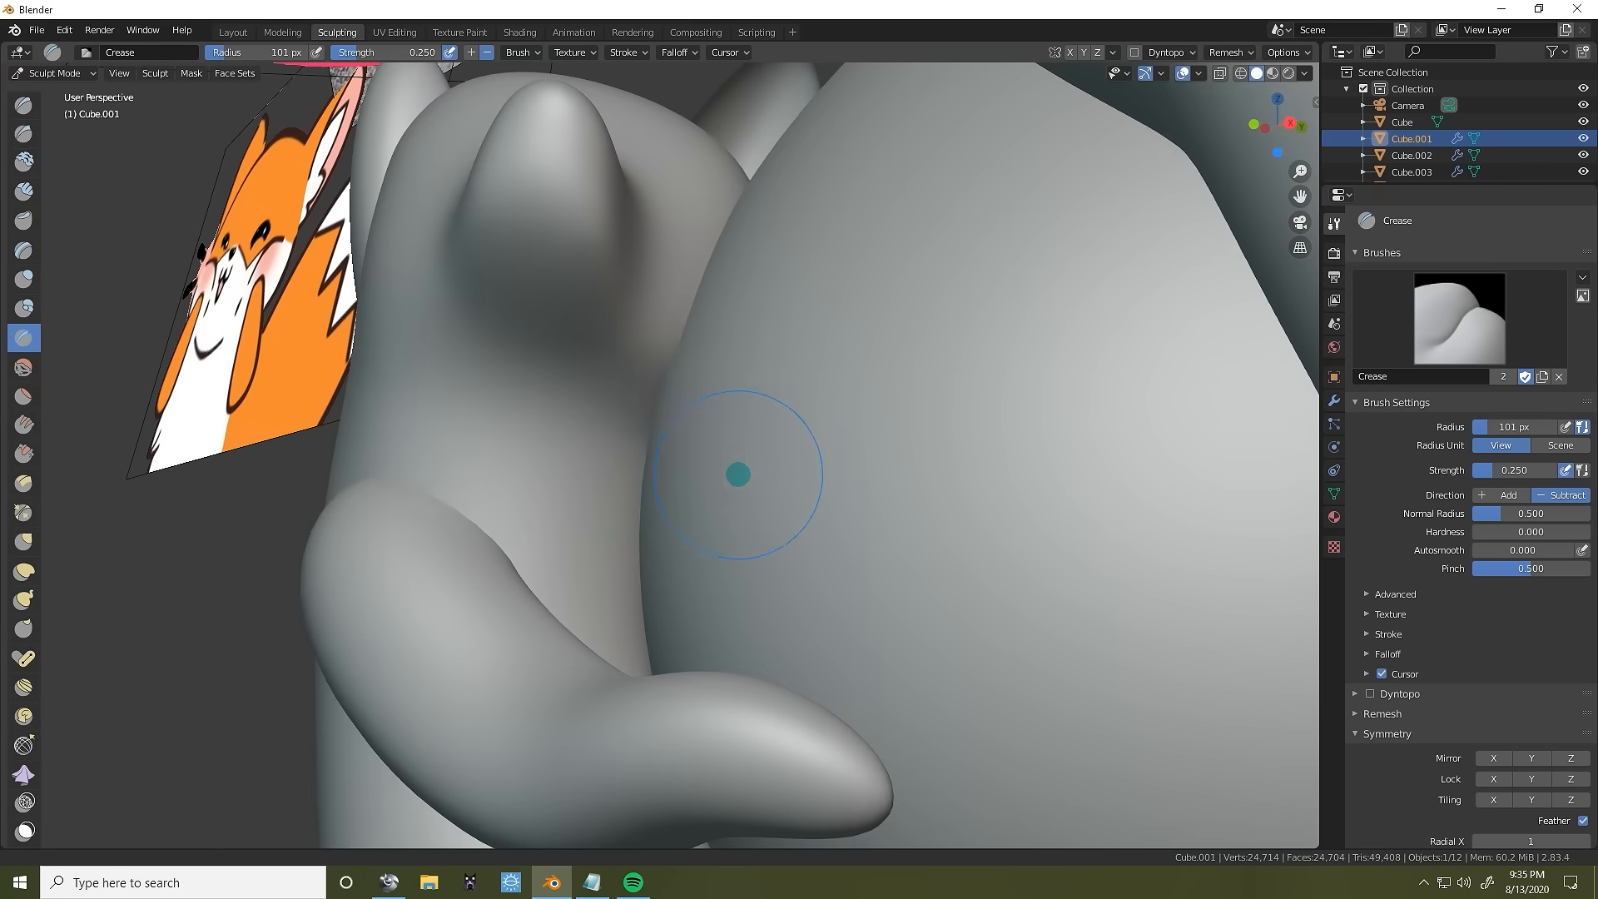
pyautogui.scroll(-6, 741, 502)
pyautogui.moveTo(895, 542); pyautogui.dragTo(675, 466, button='middle')
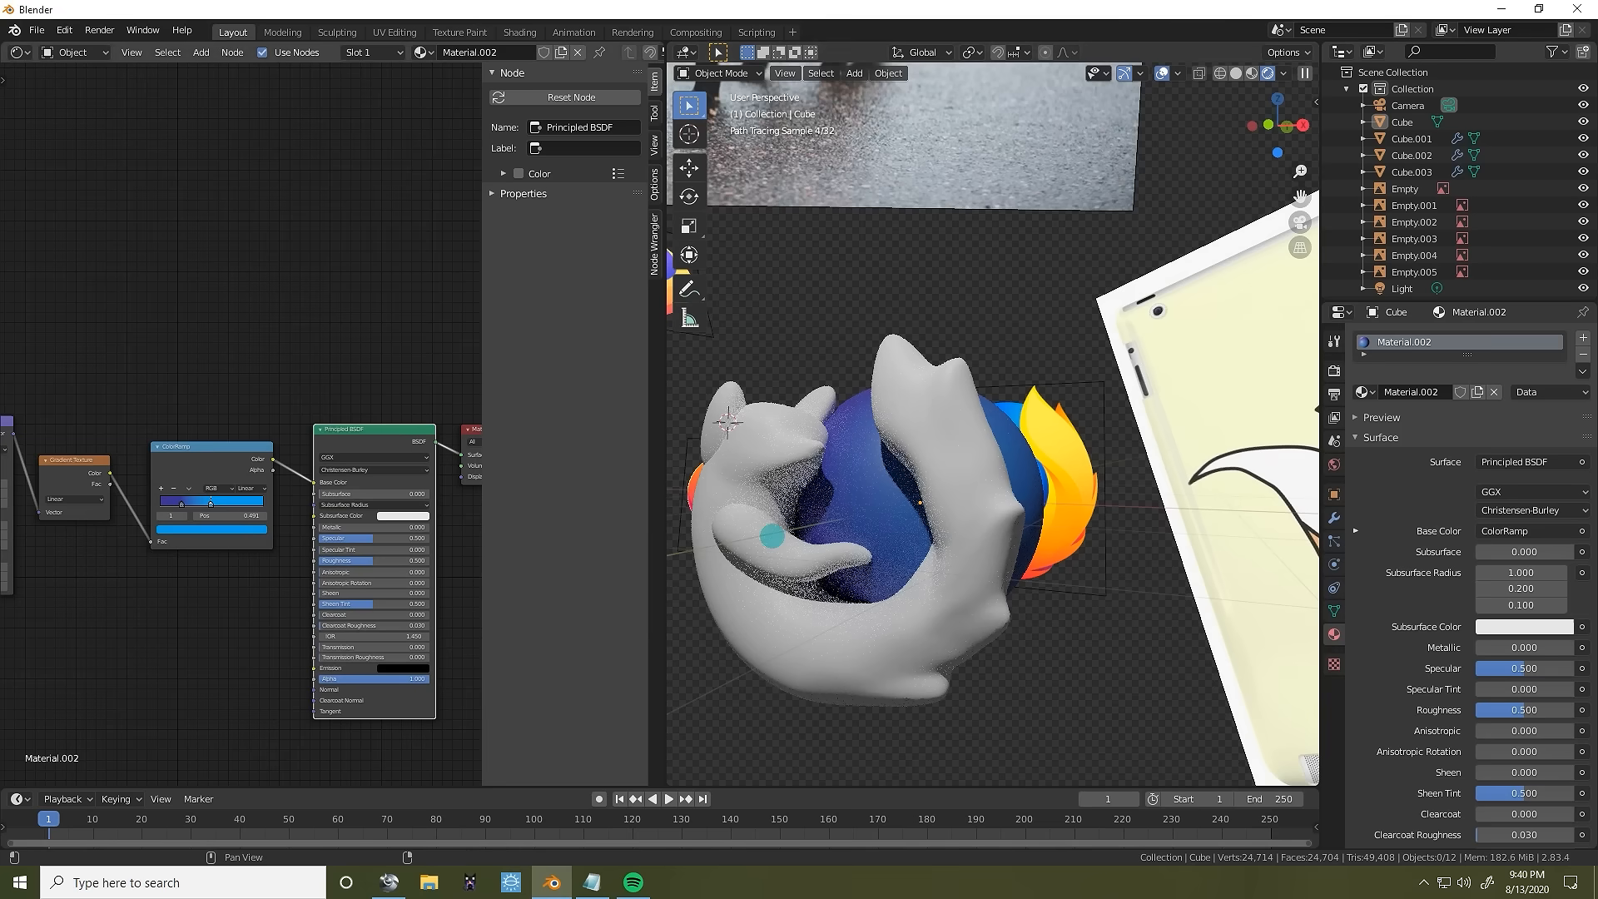
# Try connecting the sphere's ColorRamp directly to the Material Output surface, and restore the Principled BSDF connection.
pyautogui.moveTo(772, 537); pyautogui.dragTo(755, 536, button='middle')
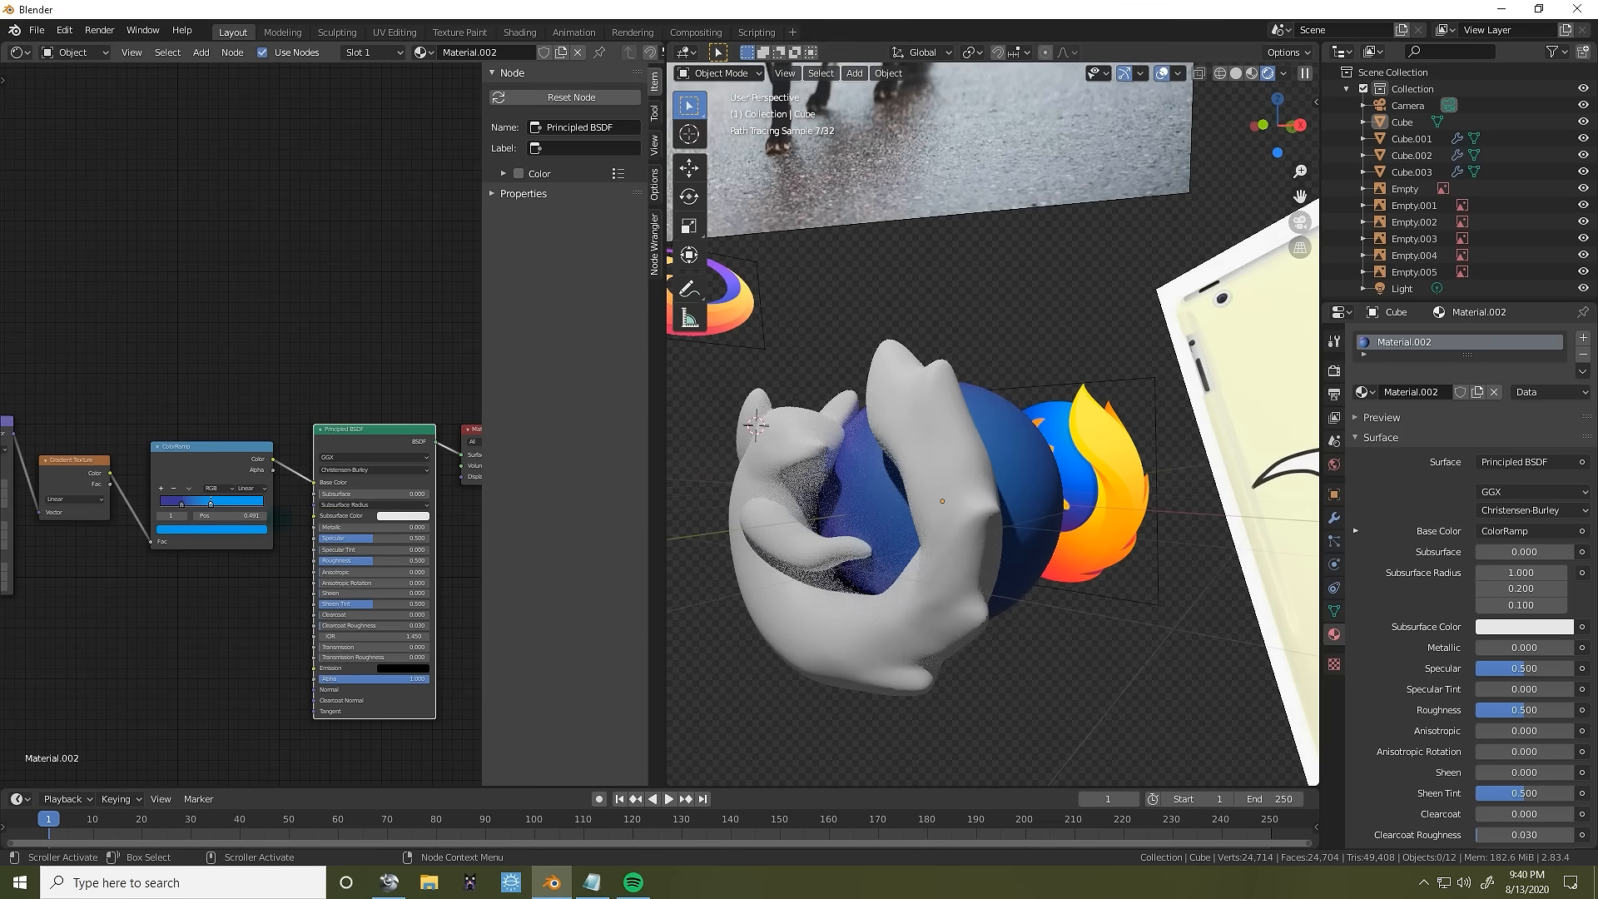
pyautogui.moveTo(477, 455); pyautogui.dragTo(454, 455, button='middle')
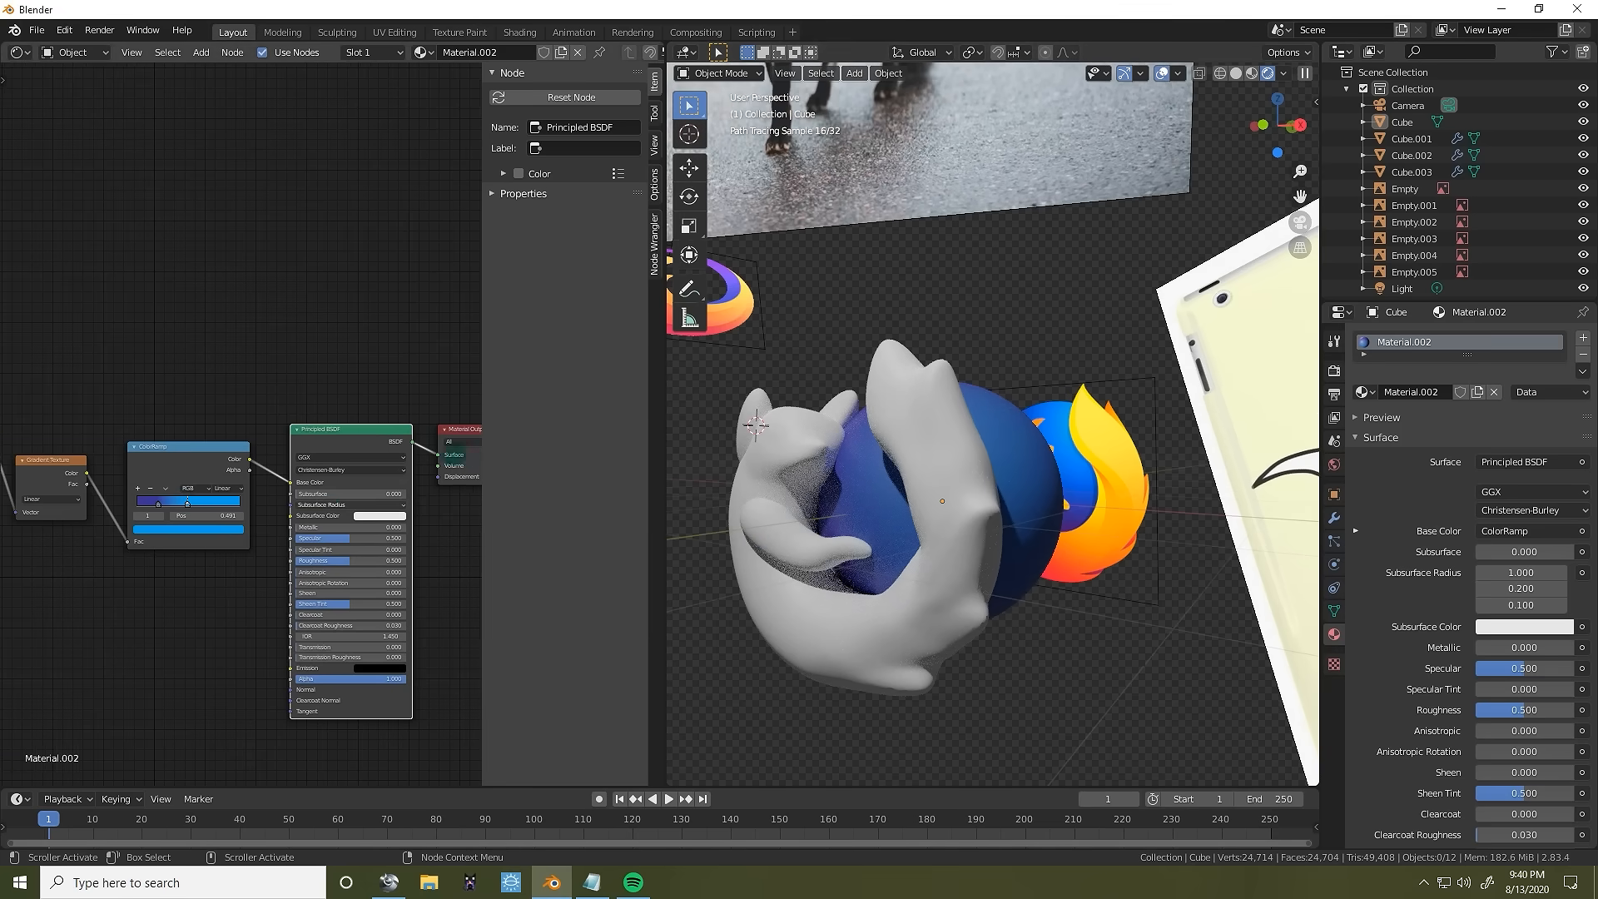
pyautogui.moveTo(454, 455); pyautogui.dragTo(441, 455)
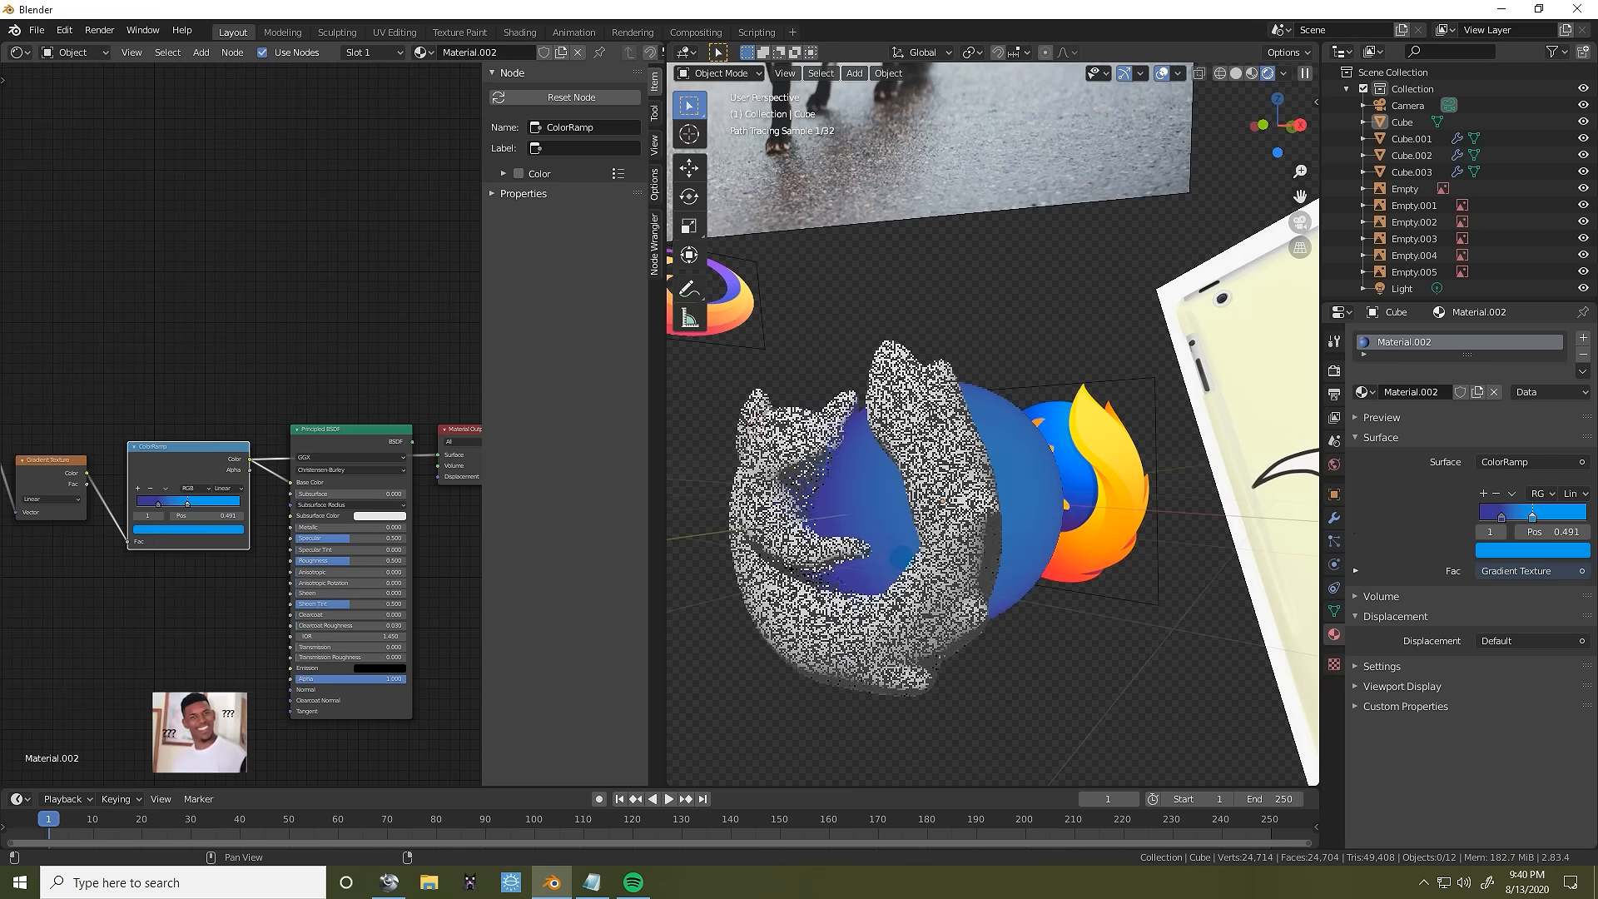
pyautogui.moveTo(866, 557); pyautogui.dragTo(930, 560, button='middle')
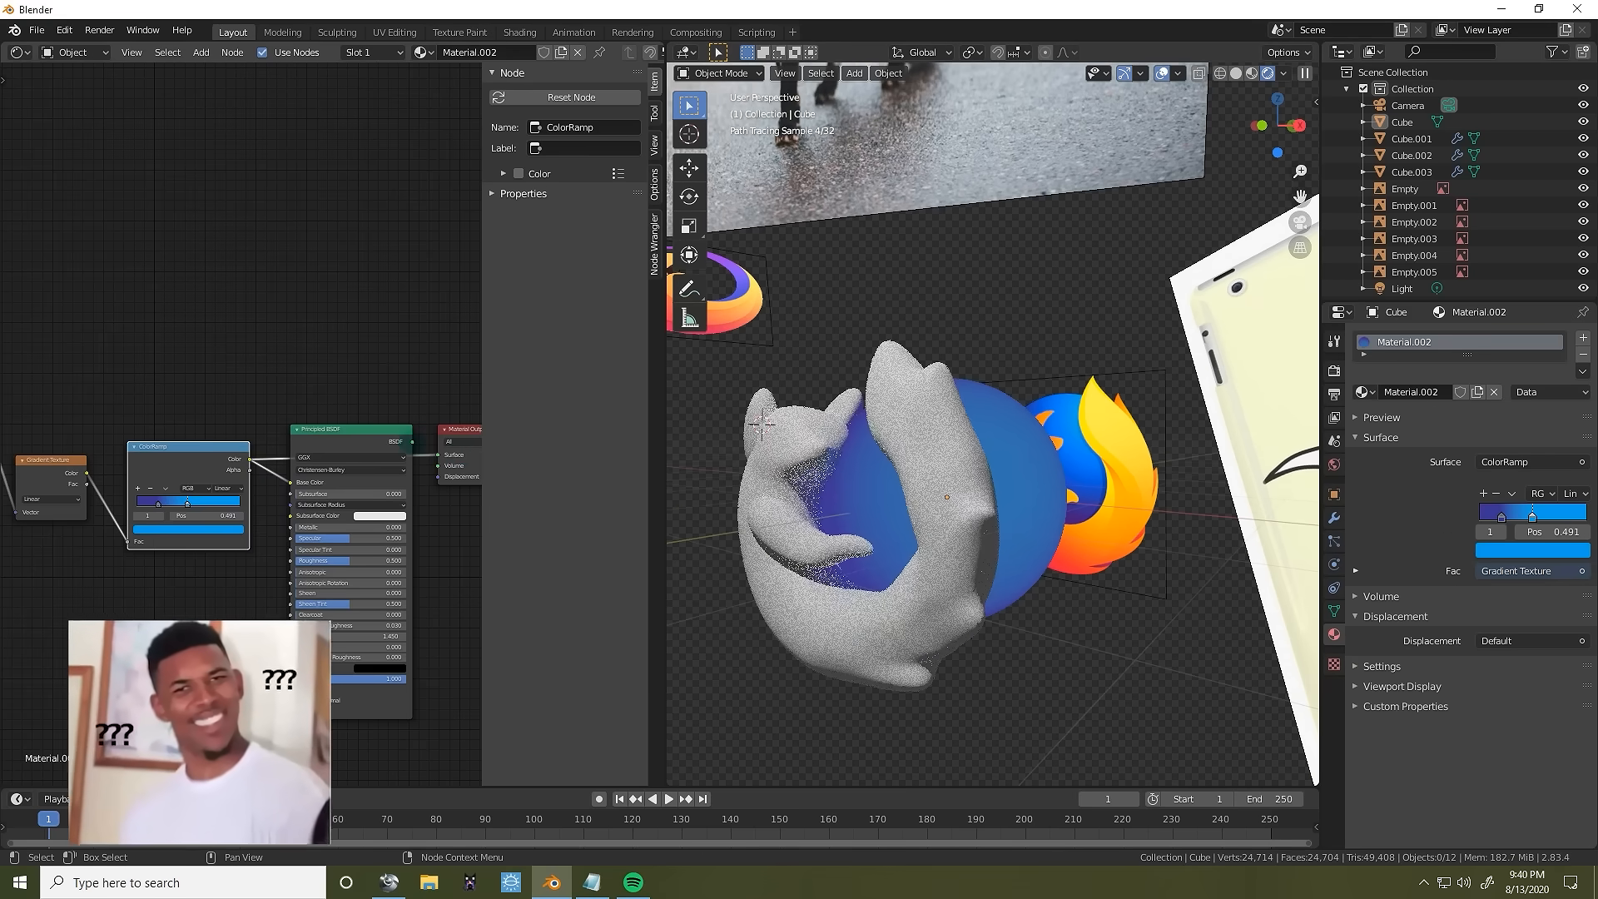
pyautogui.moveTo(412, 441); pyautogui.dragTo(438, 455)
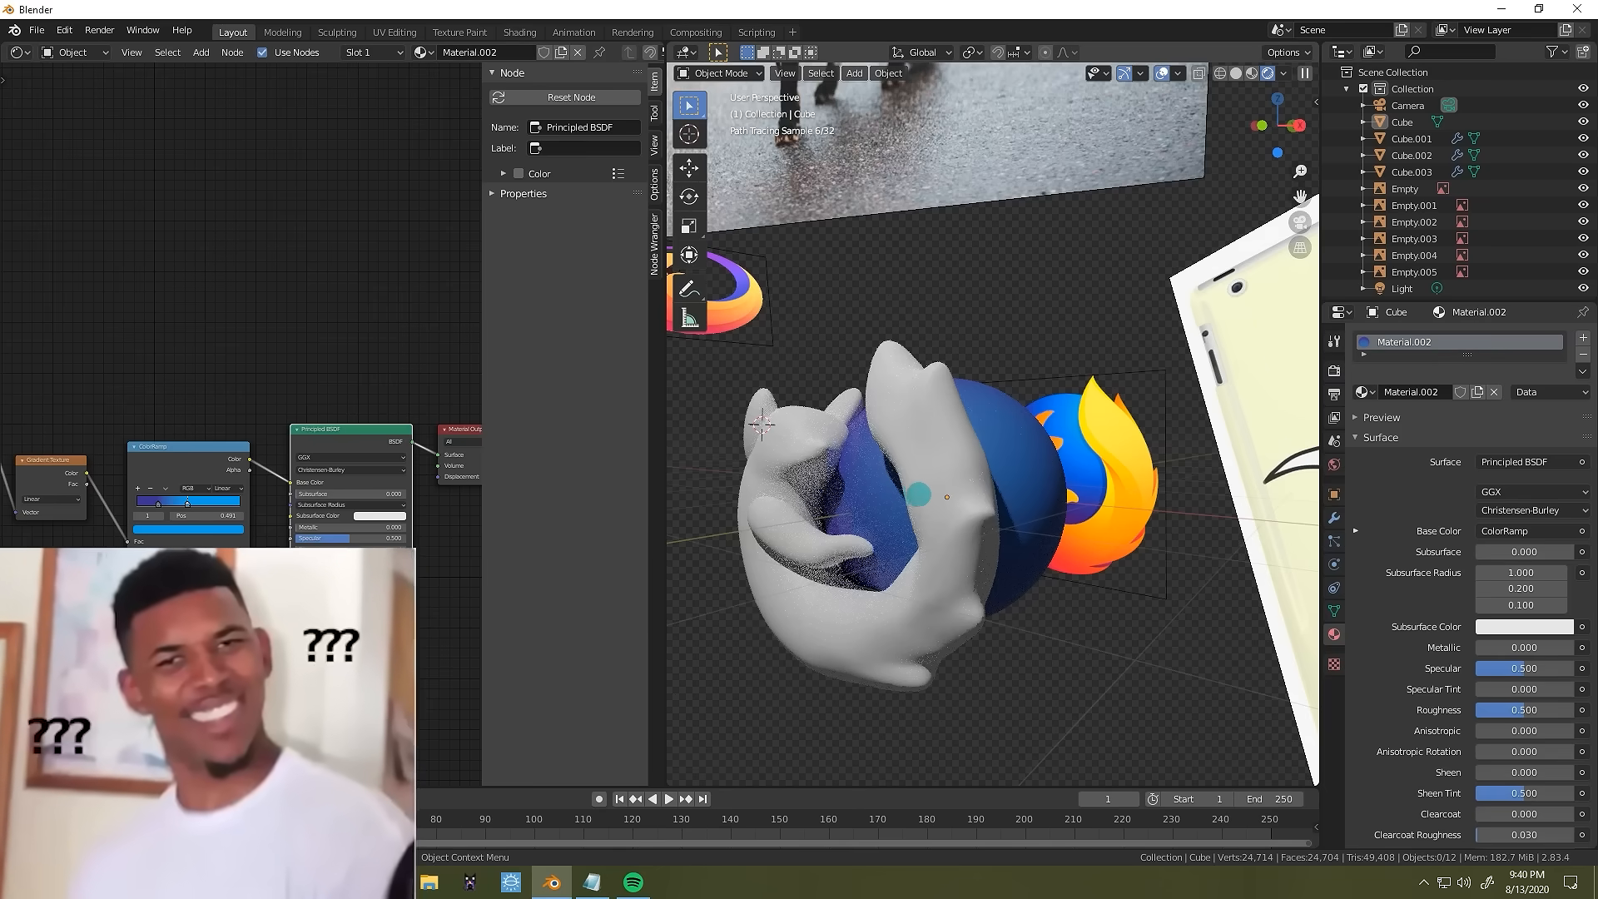
pyautogui.scroll(-3, 990, 425)
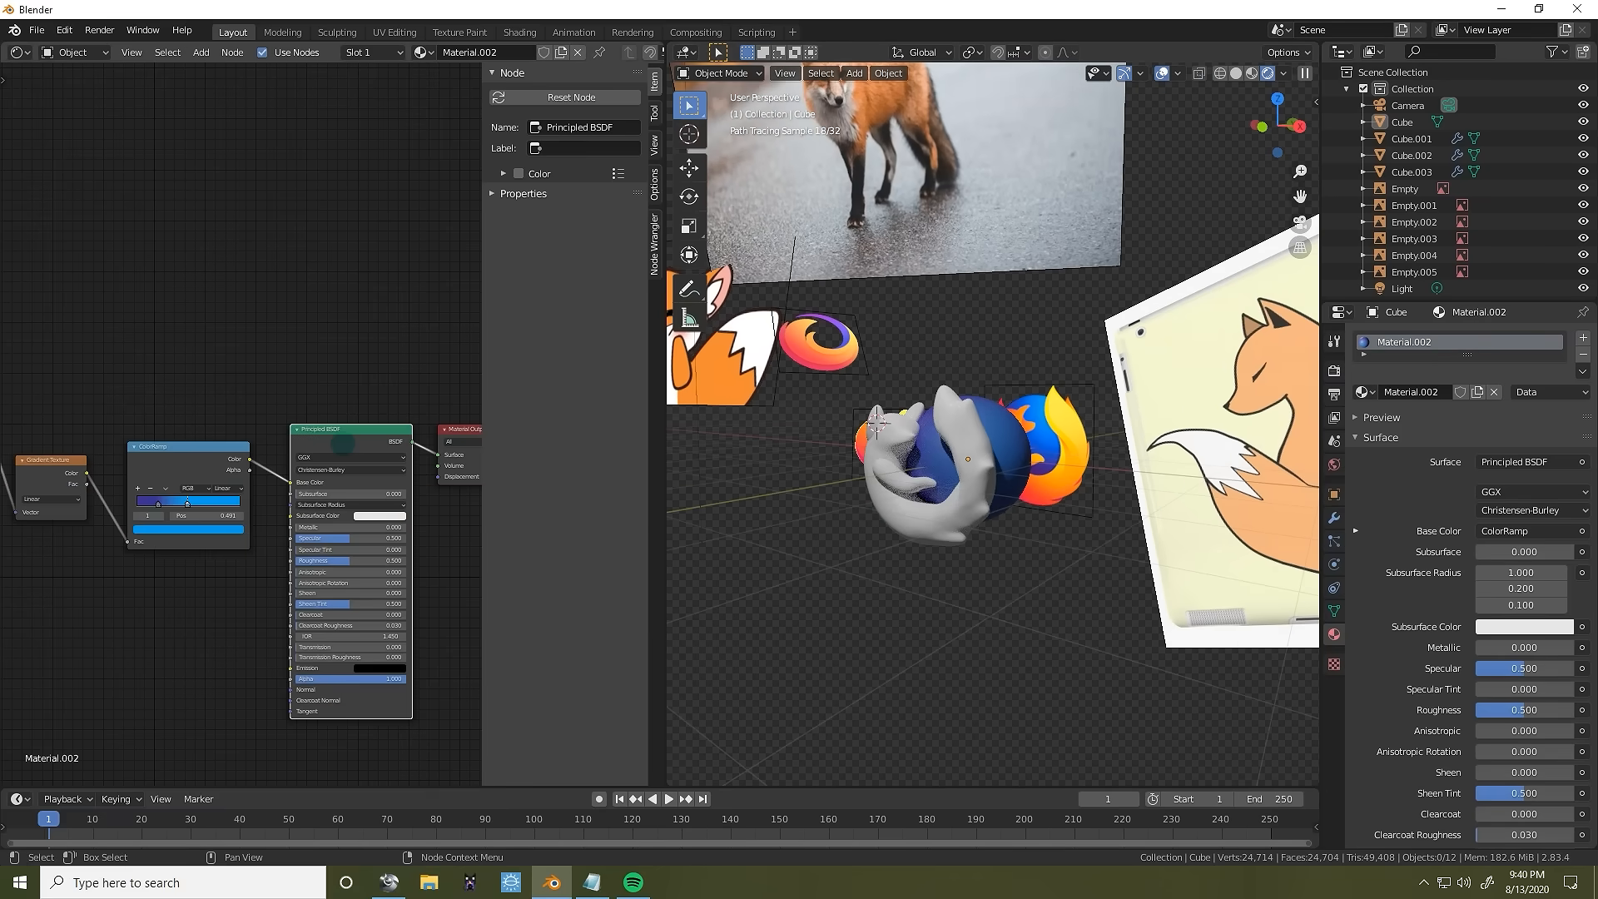
# Switch the sphere's Principled BSDF node to another shader type.
pyautogui.hotkey('shift', 's')
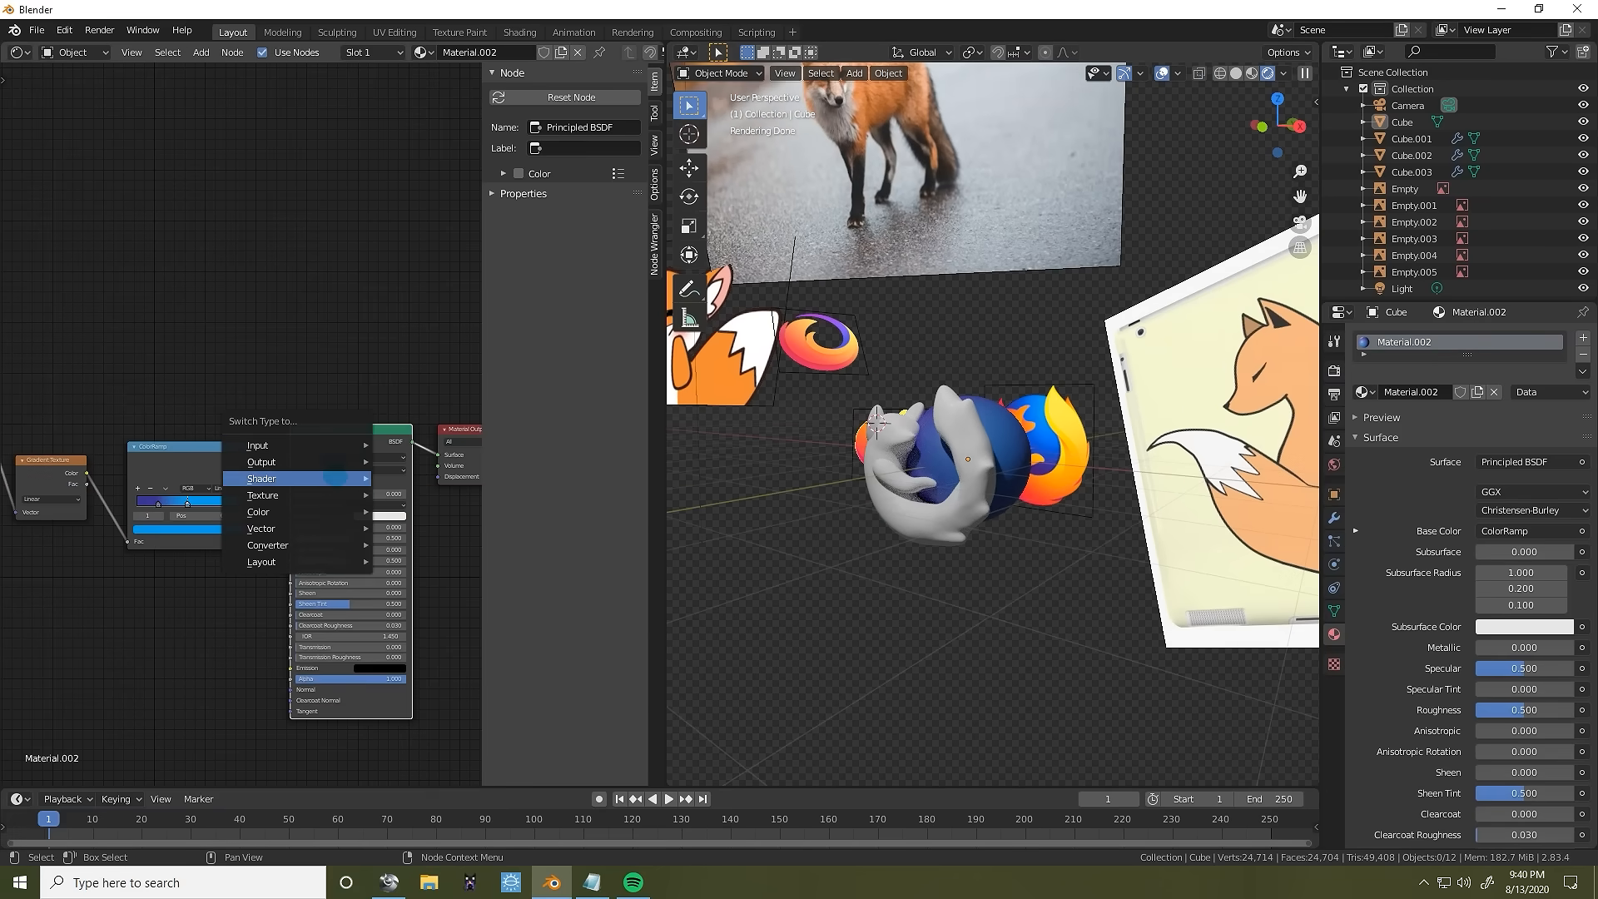
pyautogui.moveTo(333, 495)
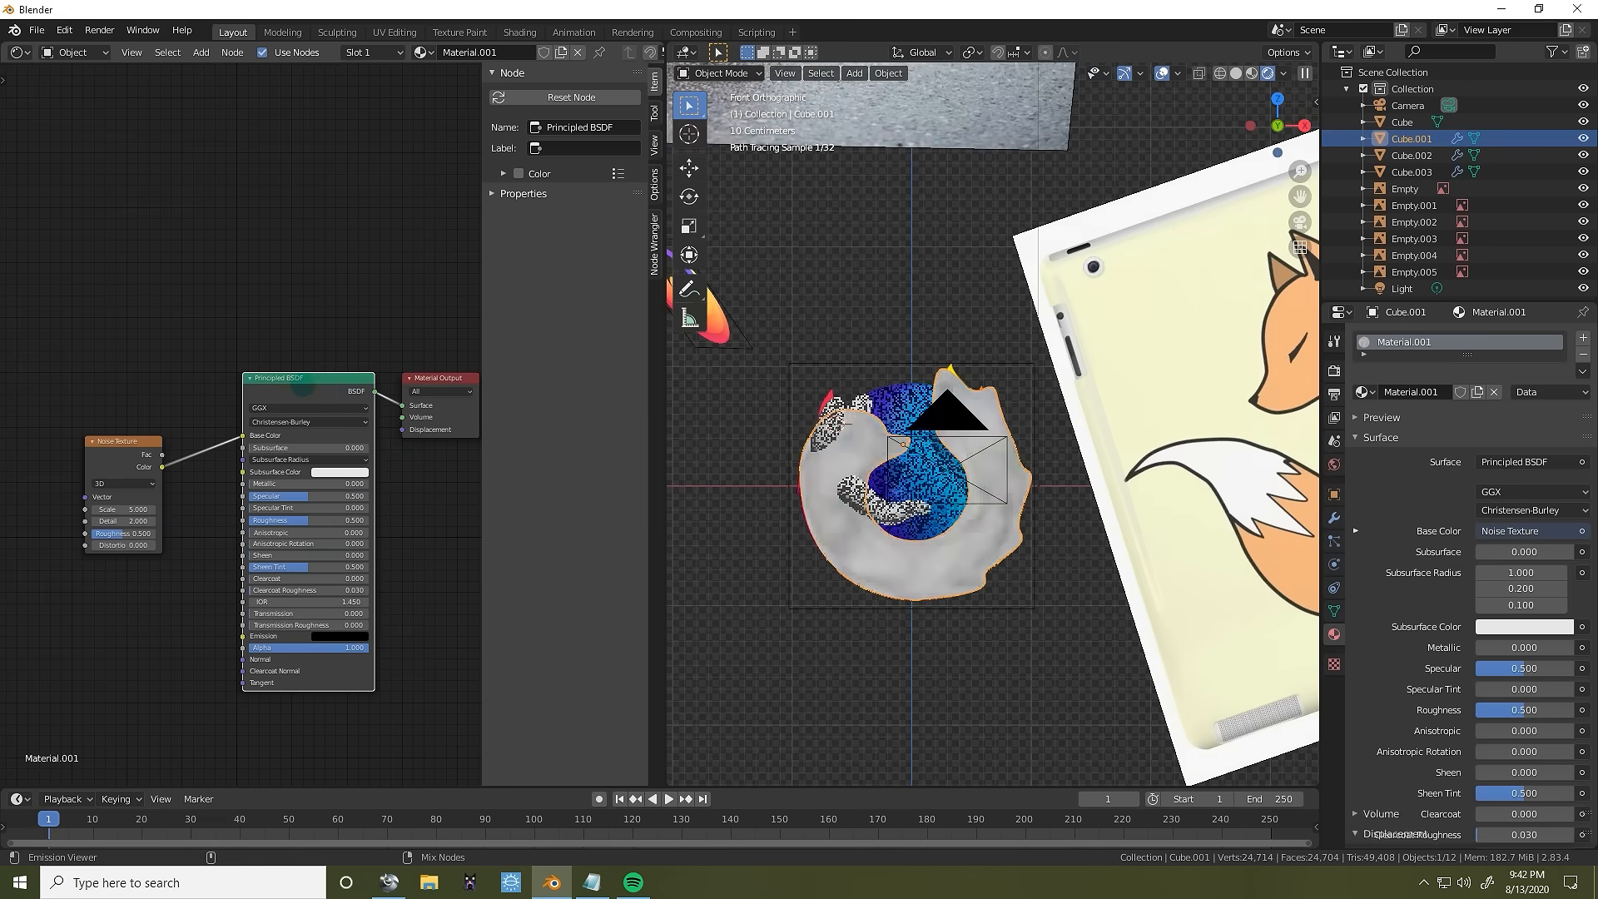
# Add mapping and texture coordinate nodes to the fox body's Noise Texture.
pyautogui.moveTo(832, 432)
pyautogui.mouseDown(button='middle')
pyautogui.moveTo(815, 424)
pyautogui.moveTo(831, 422)
pyautogui.mouseUp(button='middle')
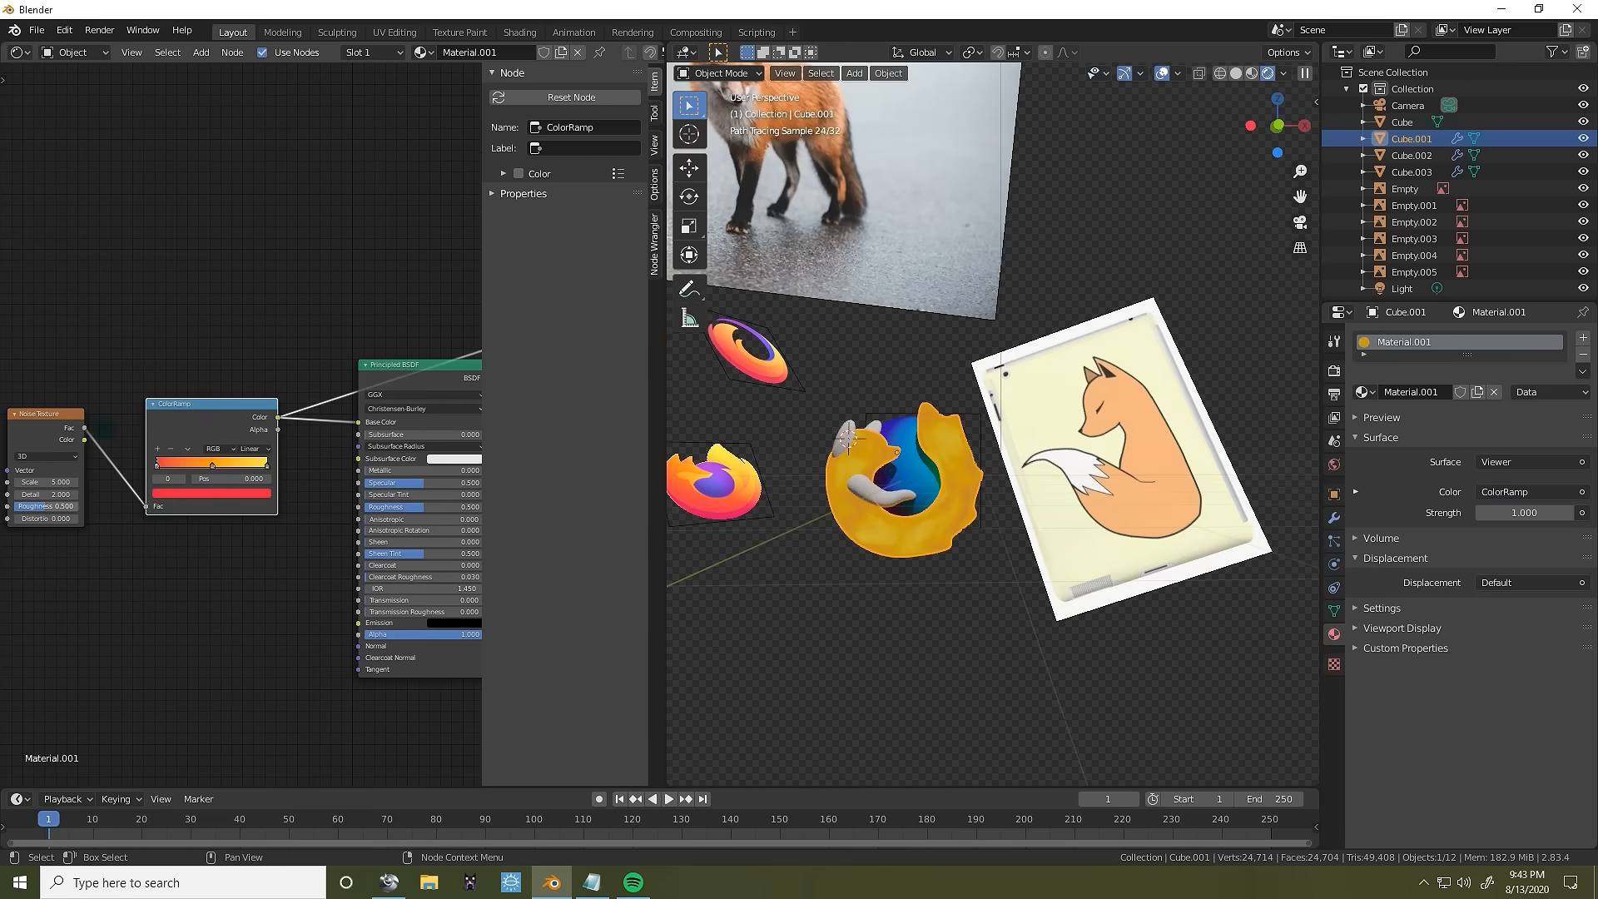
pyautogui.moveTo(101, 429); pyautogui.dragTo(345, 426, button='middle')
pyautogui.hotkey('ctrl', 't')
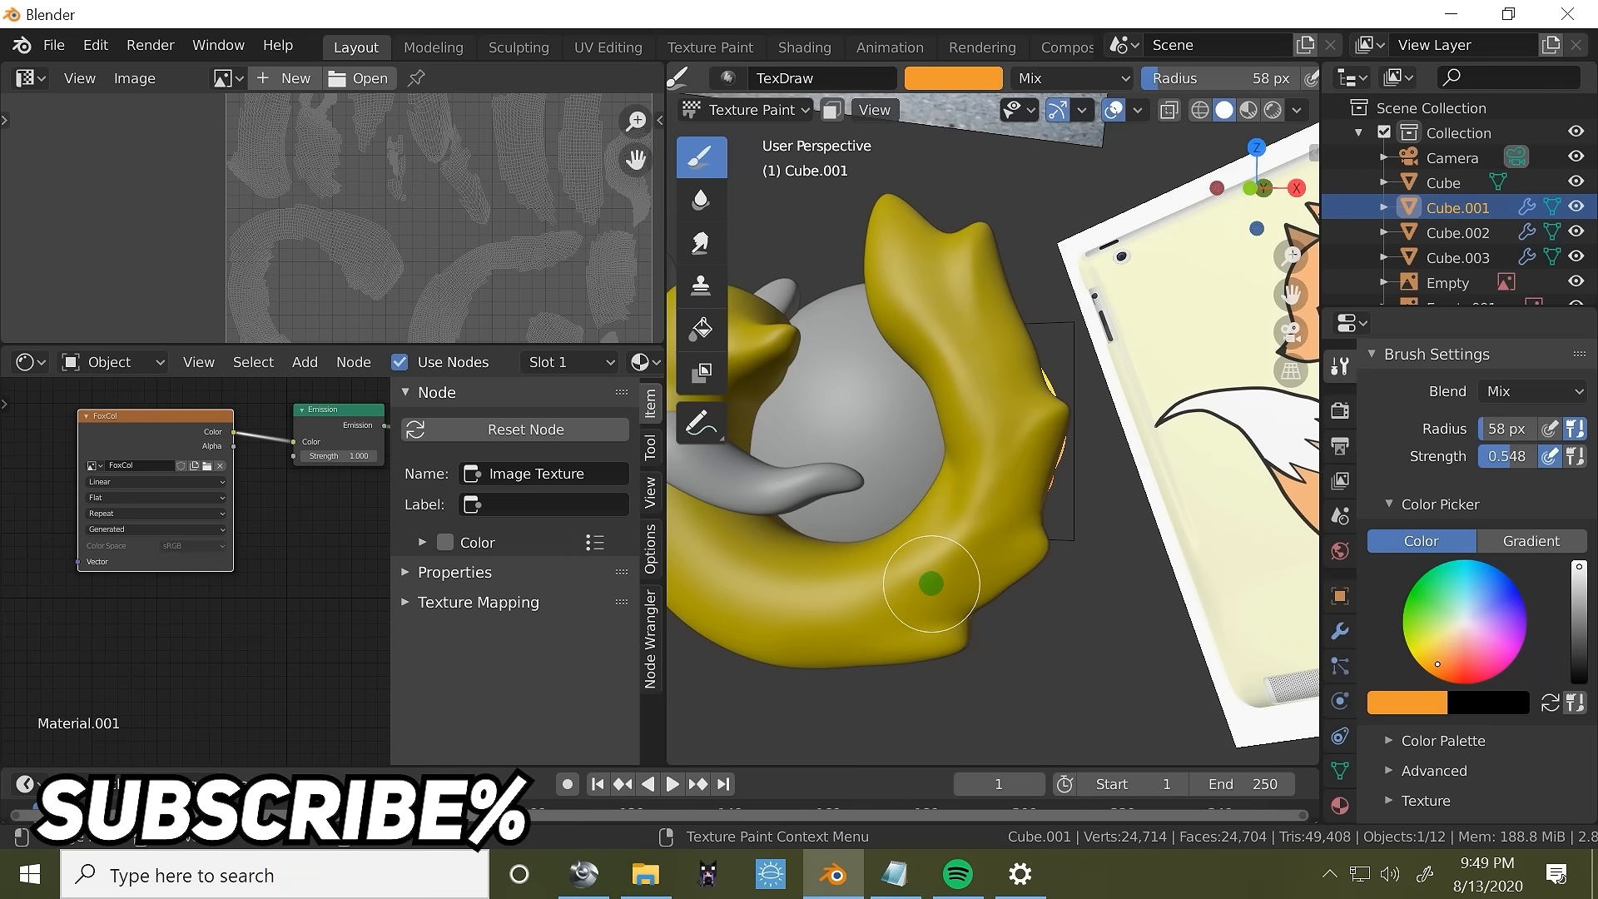
# Set the texture paint brush radius to 32 px for painting the fox's body.
pyautogui.moveTo(931, 583)
pyautogui.mouseDown(button='middle')
pyautogui.moveTo(992, 371)
pyautogui.moveTo(1045, 407)
pyautogui.moveTo(957, 417)
pyautogui.mouseUp(button='middle')
pyautogui.press('f')
pyautogui.click(1047, 410)
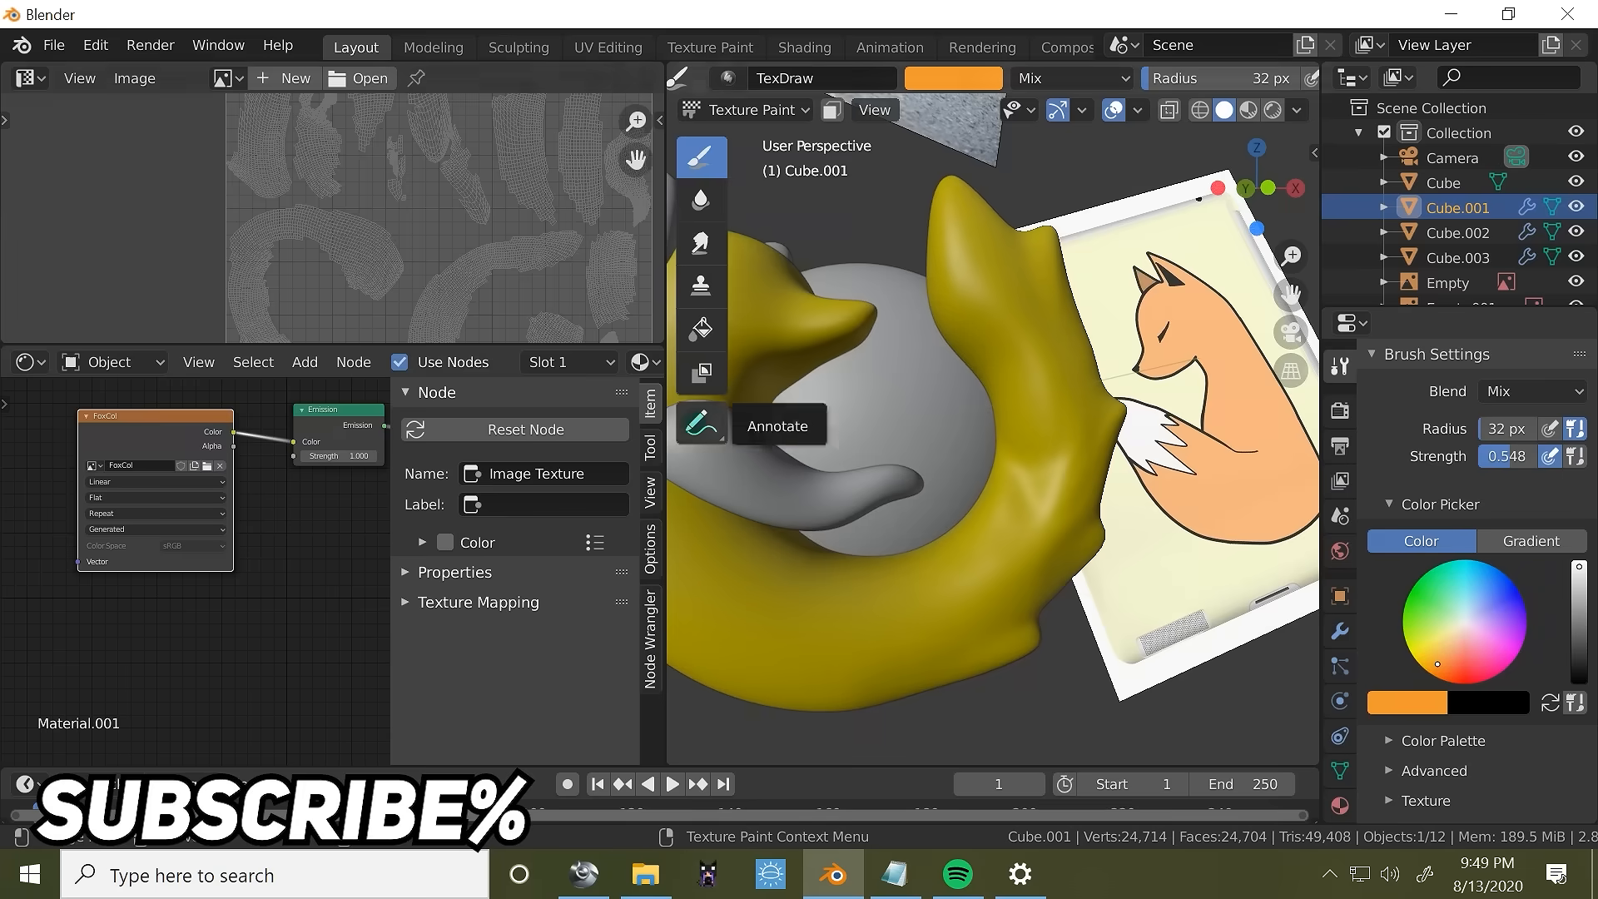
# Show the 1200px Firefox logo image in an enlarged image editor as a colour reference beside the fox.
pyautogui.click(30, 79)
pyautogui.click(68, 157)
pyautogui.click(291, 78)
pyautogui.click(433, 116)
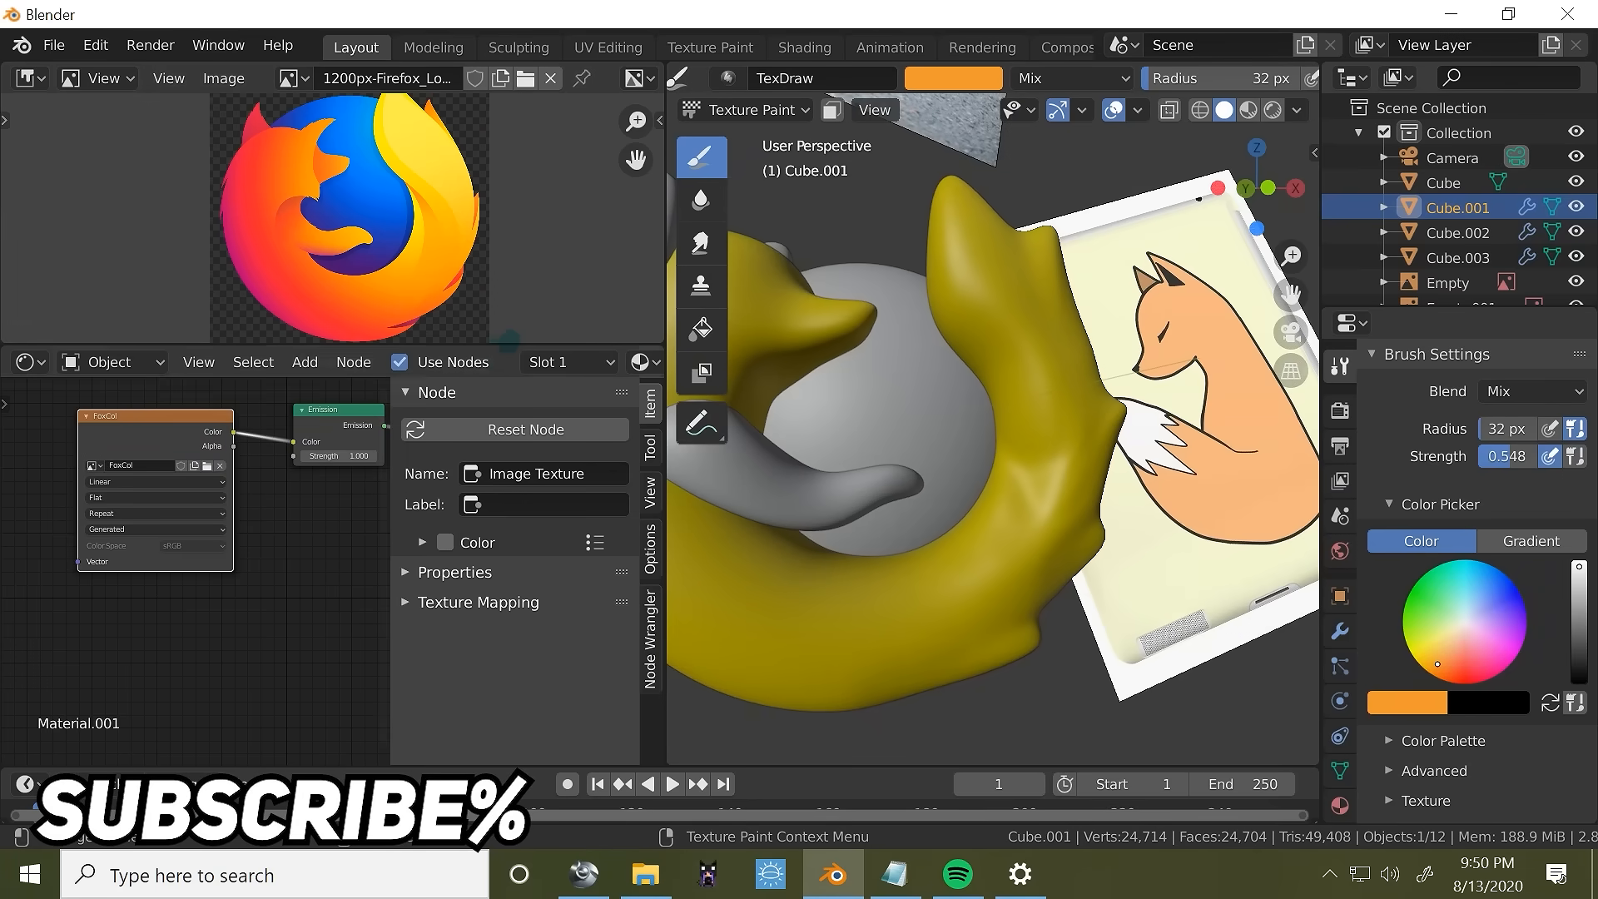
pyautogui.moveTo(508, 342); pyautogui.dragTo(508, 591)
pyautogui.scroll(2, 508, 500)
pyautogui.moveTo(757, 673); pyautogui.dragTo(920, 596, button='middle')
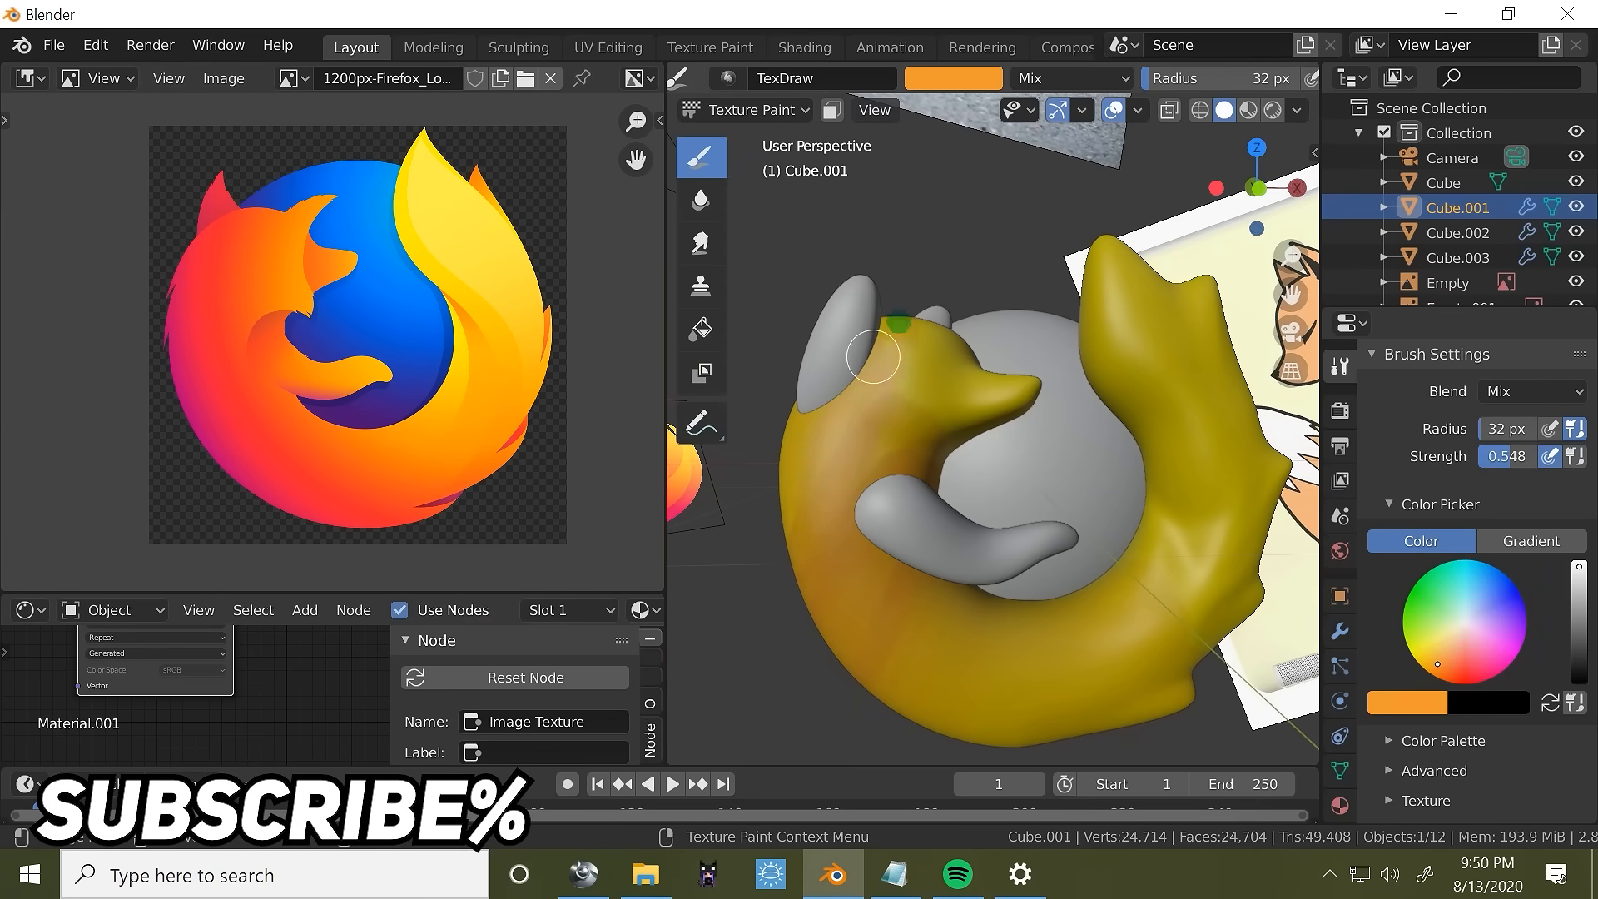
# Darken the orange brush colour to dark brown and paint the tip of the fox's snout.
pyautogui.click(1579, 608)
pyautogui.moveTo(1082, 450); pyautogui.dragTo(957, 450, button='middle')
pyautogui.scroll(4, 891, 424)
pyautogui.moveTo(874, 417); pyautogui.dragTo(920, 350, button='middle')
pyautogui.click(1579, 655)
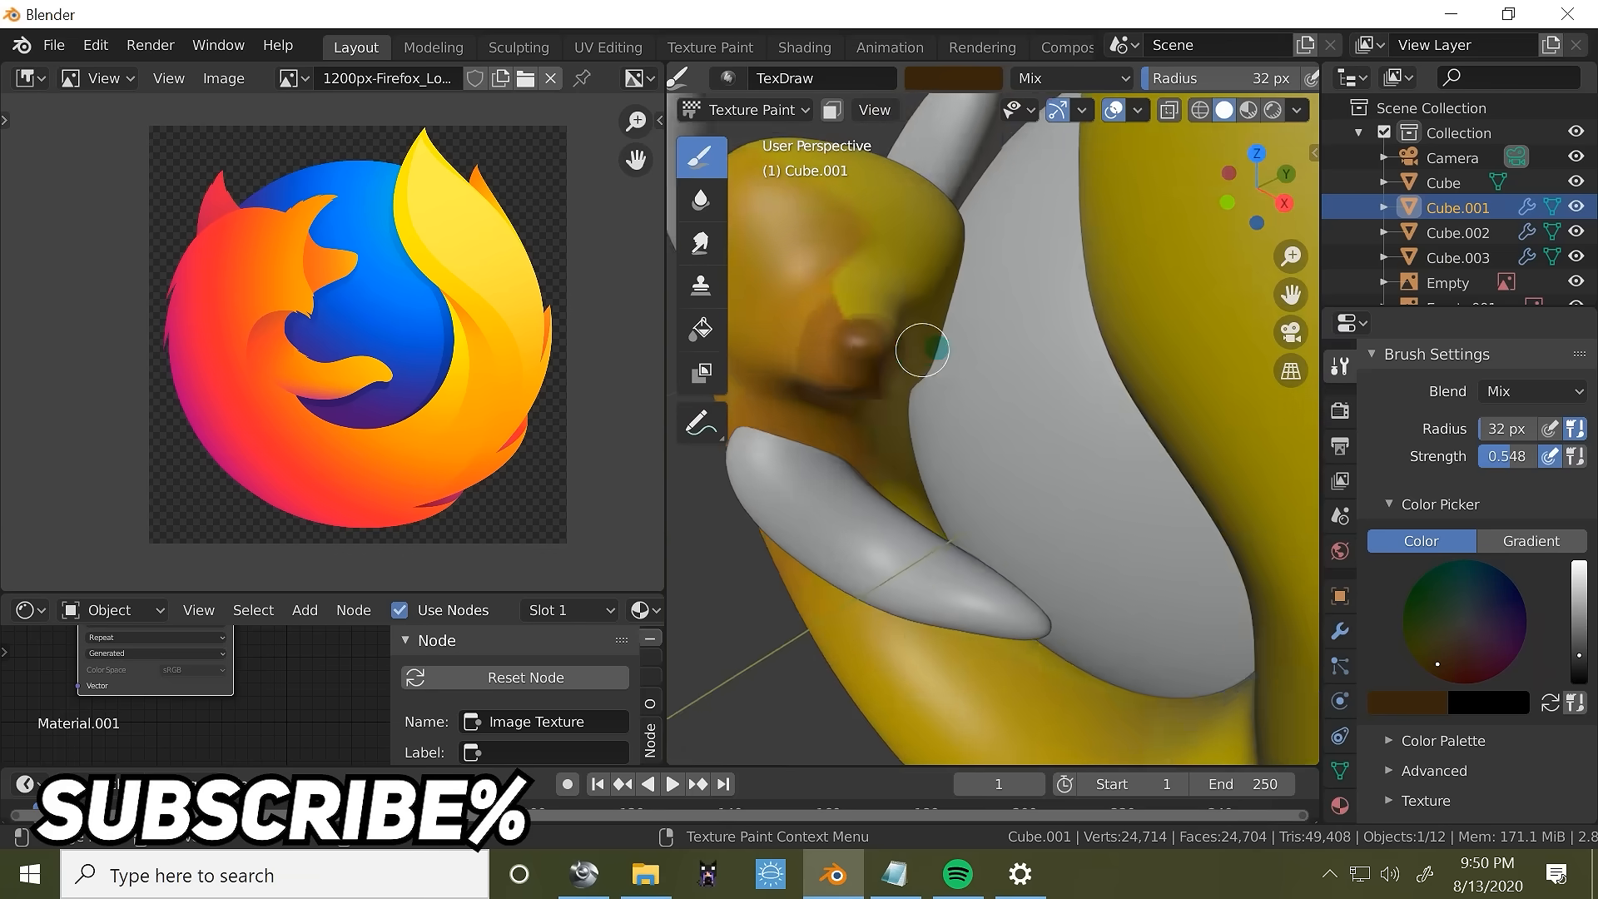
pyautogui.click(862, 341)
# Sample the pink from the back of the reference logo's fox and paint it along the outer edge of the model's back.
pyautogui.scroll(-5, 921, 349)
pyautogui.moveTo(982, 466); pyautogui.dragTo(1116, 494, button='middle')
pyautogui.press('e')
pyautogui.click(197, 406)
pyautogui.moveTo(982, 500)
pyautogui.mouseDown(button='middle')
pyautogui.moveTo(1092, 510)
pyautogui.moveTo(1061, 503)
pyautogui.mouseUp(button='middle')
pyautogui.moveTo(895, 504); pyautogui.dragTo(879, 452)
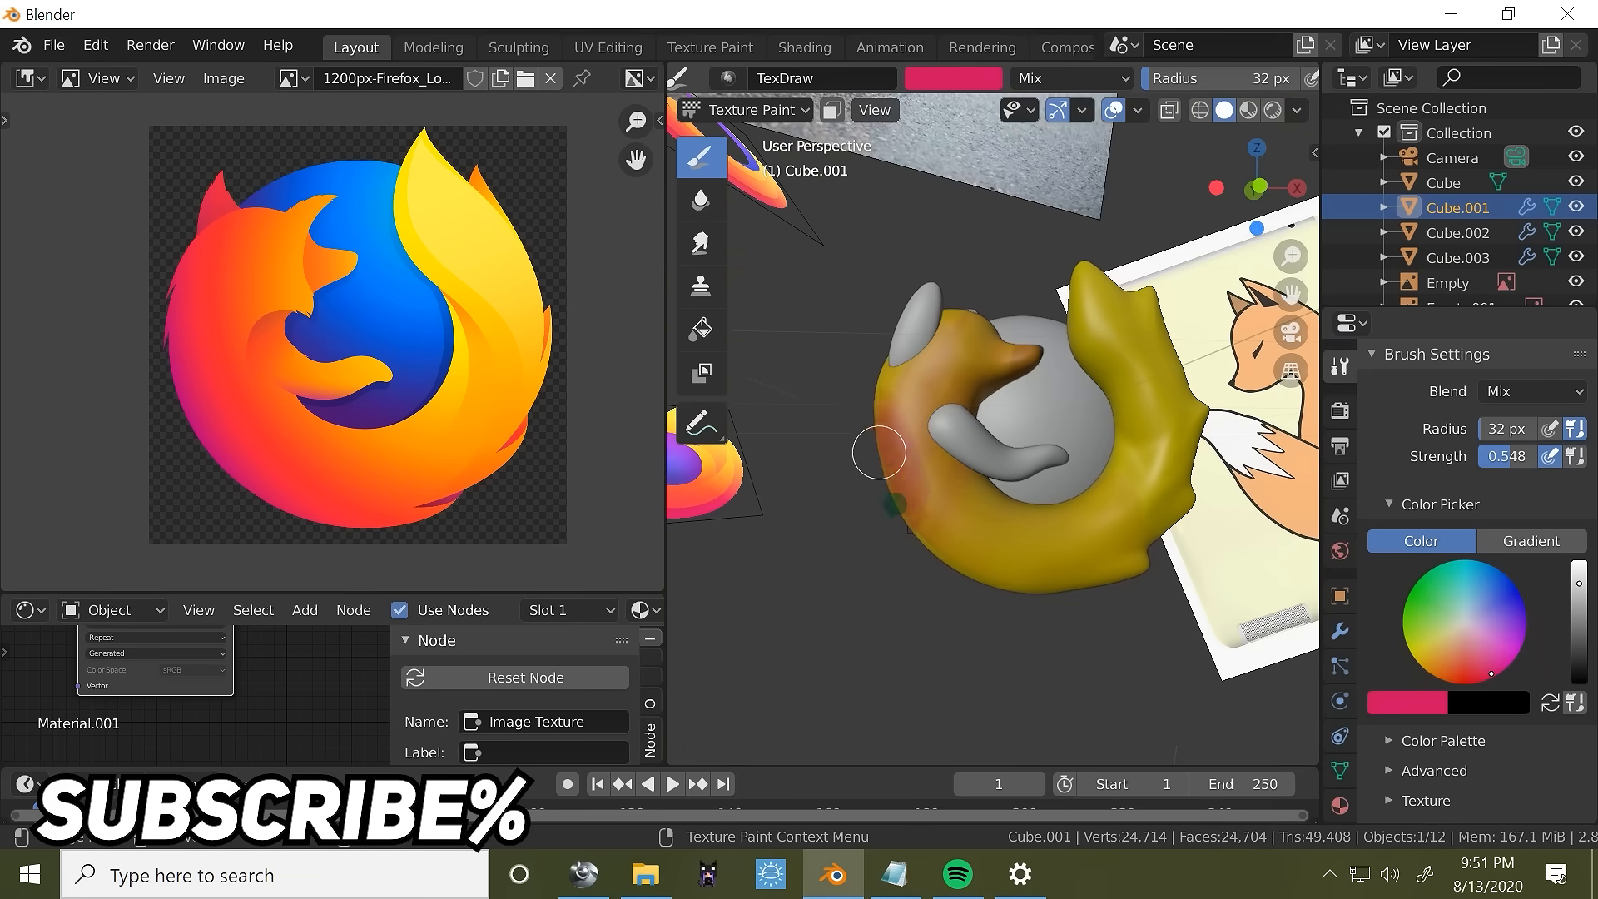
# Sample a new brush colour from the tail in the reference logo and bring the model's tail into view.
pyautogui.moveTo(1142, 285)
pyautogui.mouseDown(button='middle')
pyautogui.moveTo(899, 482)
pyautogui.moveTo(1040, 450)
pyautogui.moveTo(1154, 466)
pyautogui.moveTo(1069, 400)
pyautogui.moveTo(1139, 405)
pyautogui.mouseUp(button='middle')
pyautogui.press('e')
pyautogui.click(457, 310)
pyautogui.moveTo(1134, 475); pyautogui.dragTo(1213, 414, button='middle')
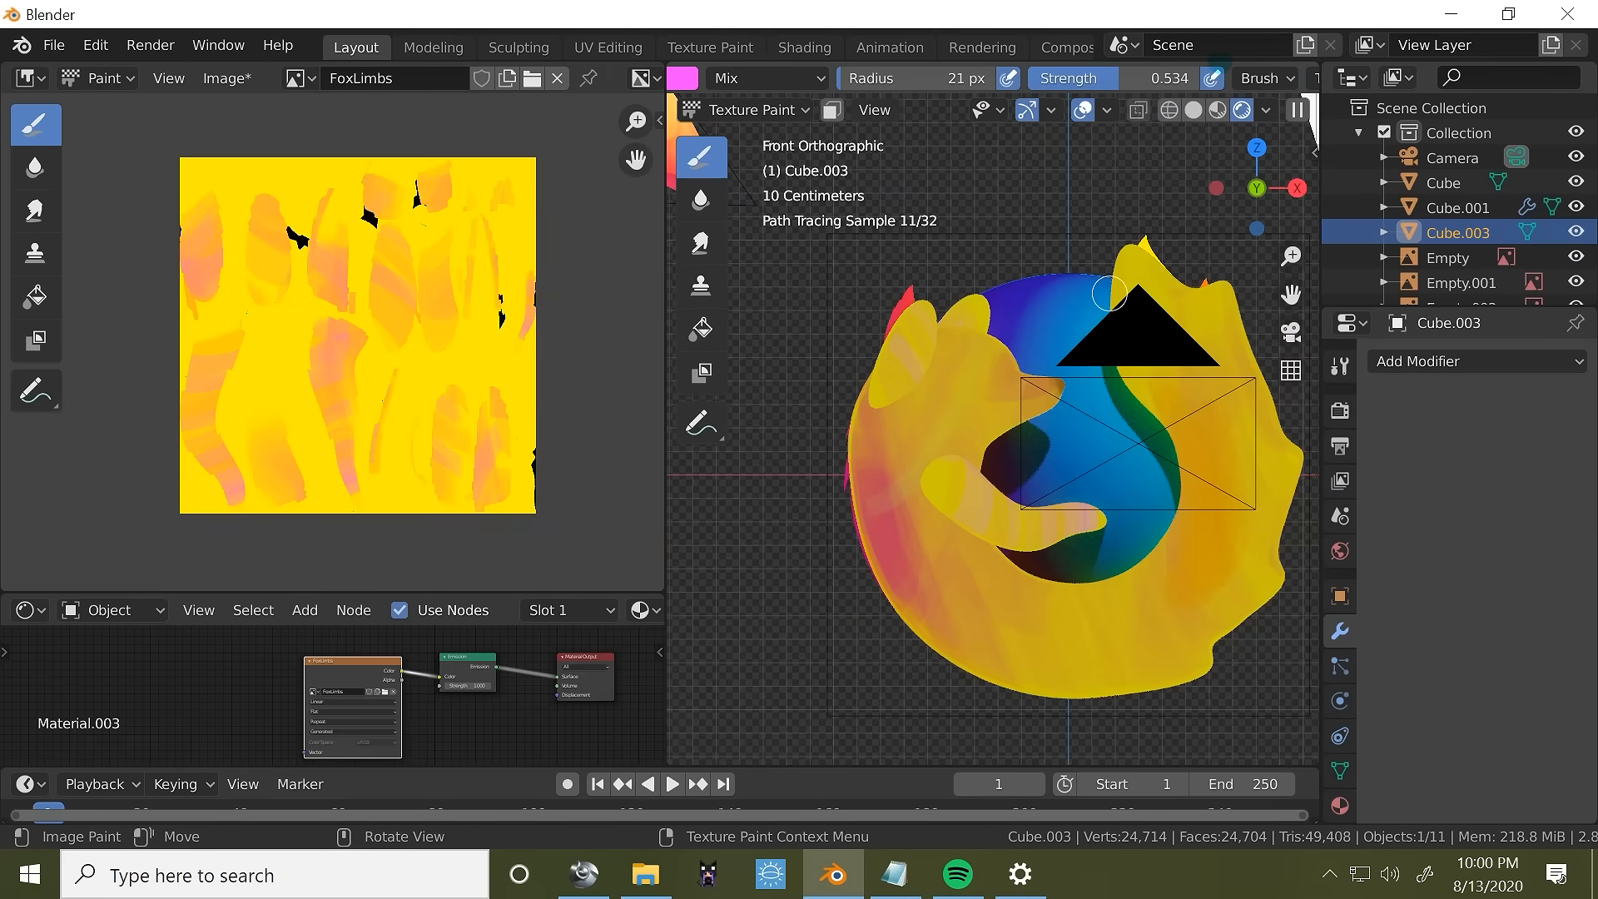
# Toggle the viewport overlays while viewing the painted fox from the front.
pyautogui.hotkey('shift', 'alt', 'z')
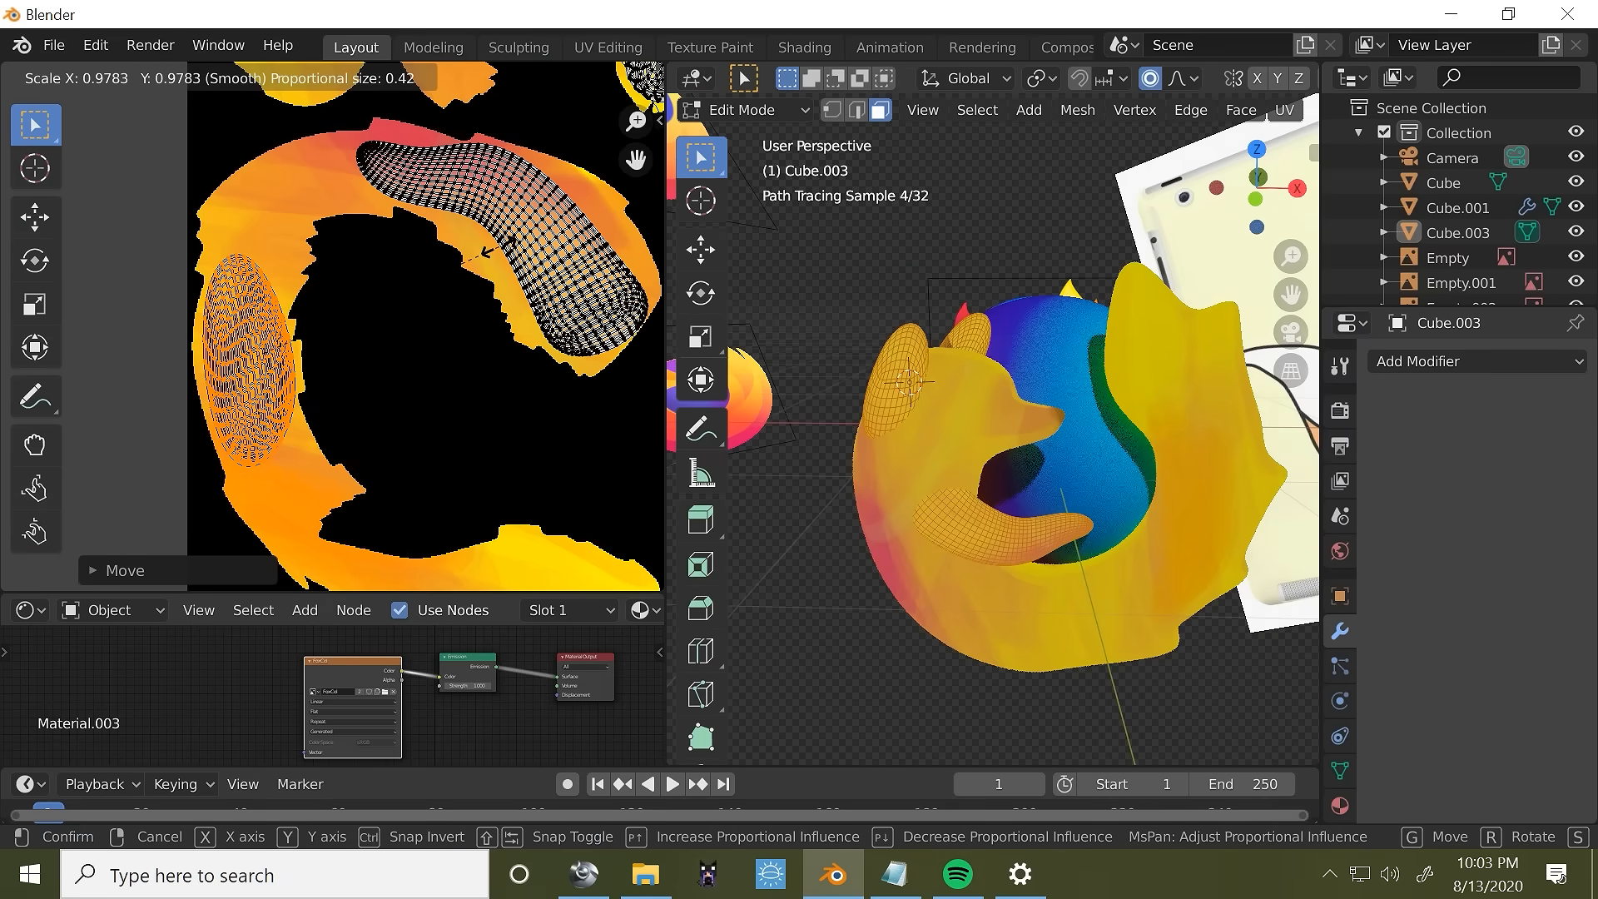
# Scale the arm's UV island slightly down over the FoxCol texture with proportional editing, and leave Edit mode.
pyautogui.press('Tab')
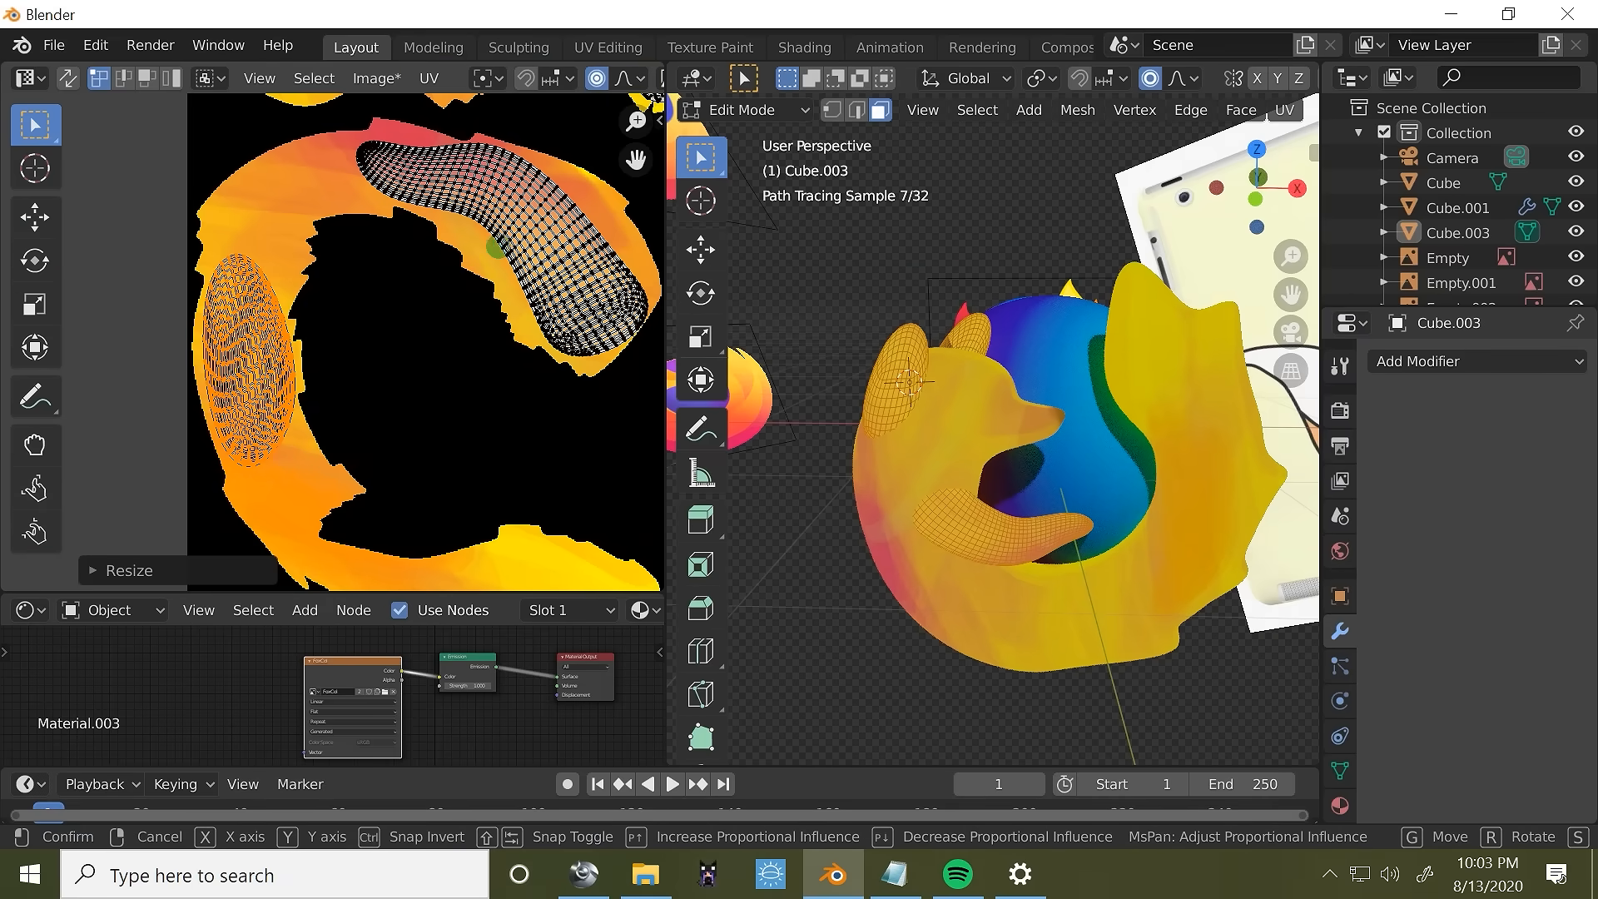
pyautogui.press('a')
pyautogui.press('a')
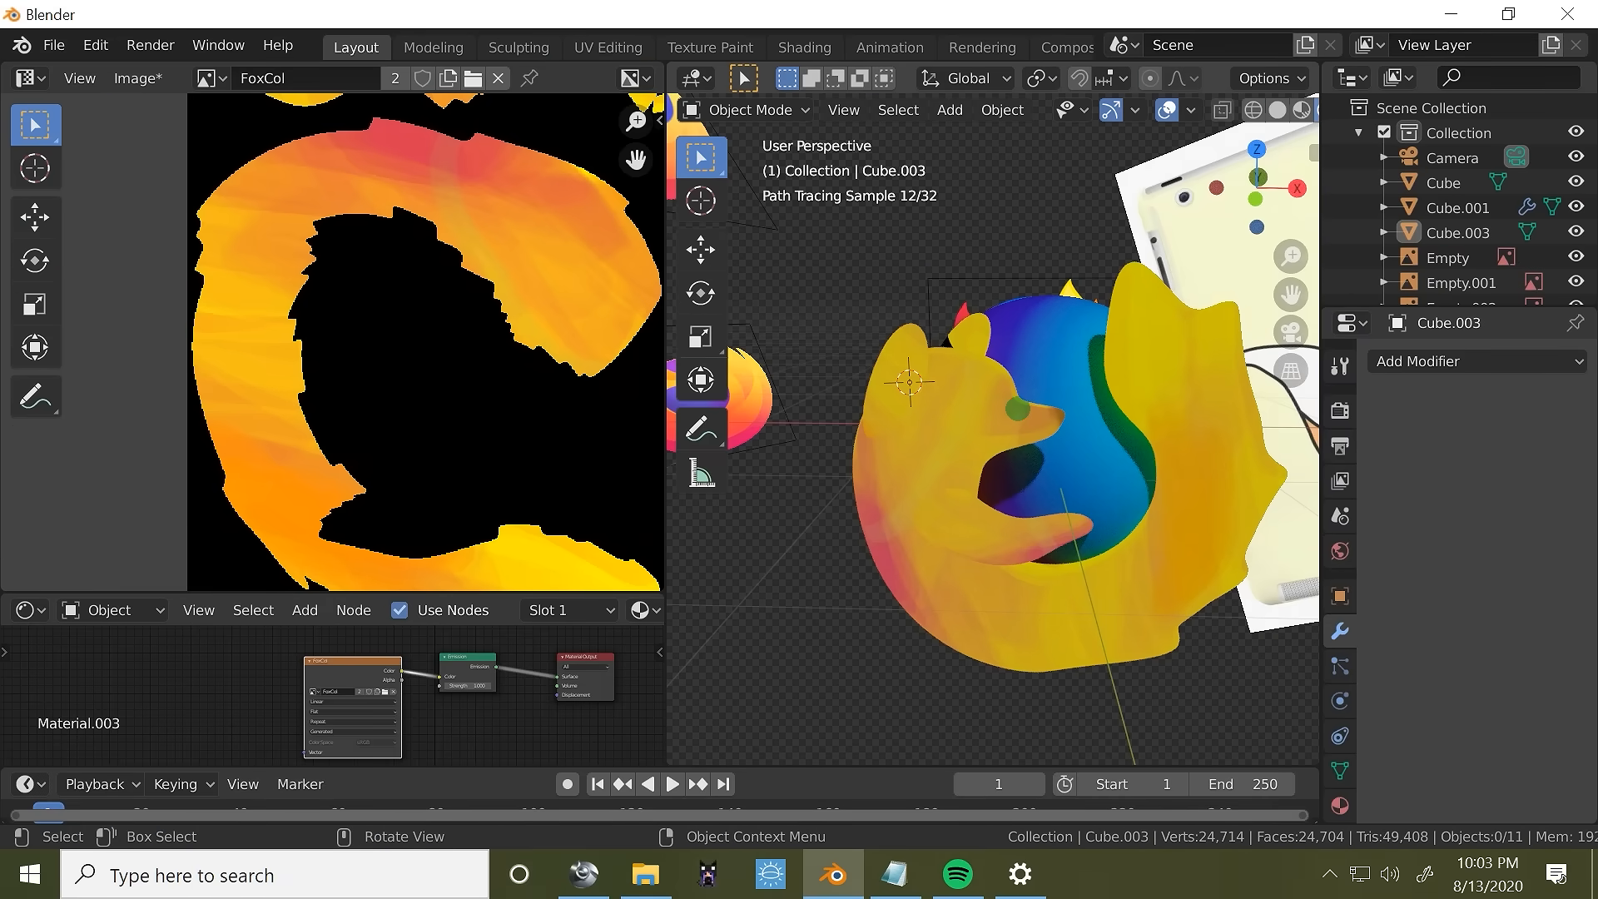
# Reopen the limbs' mesh for editing, select a linked UV island over the FoxCol texture, and clear the object selection.
pyautogui.press('Tab')
pyautogui.scroll(-3, 403, 324)
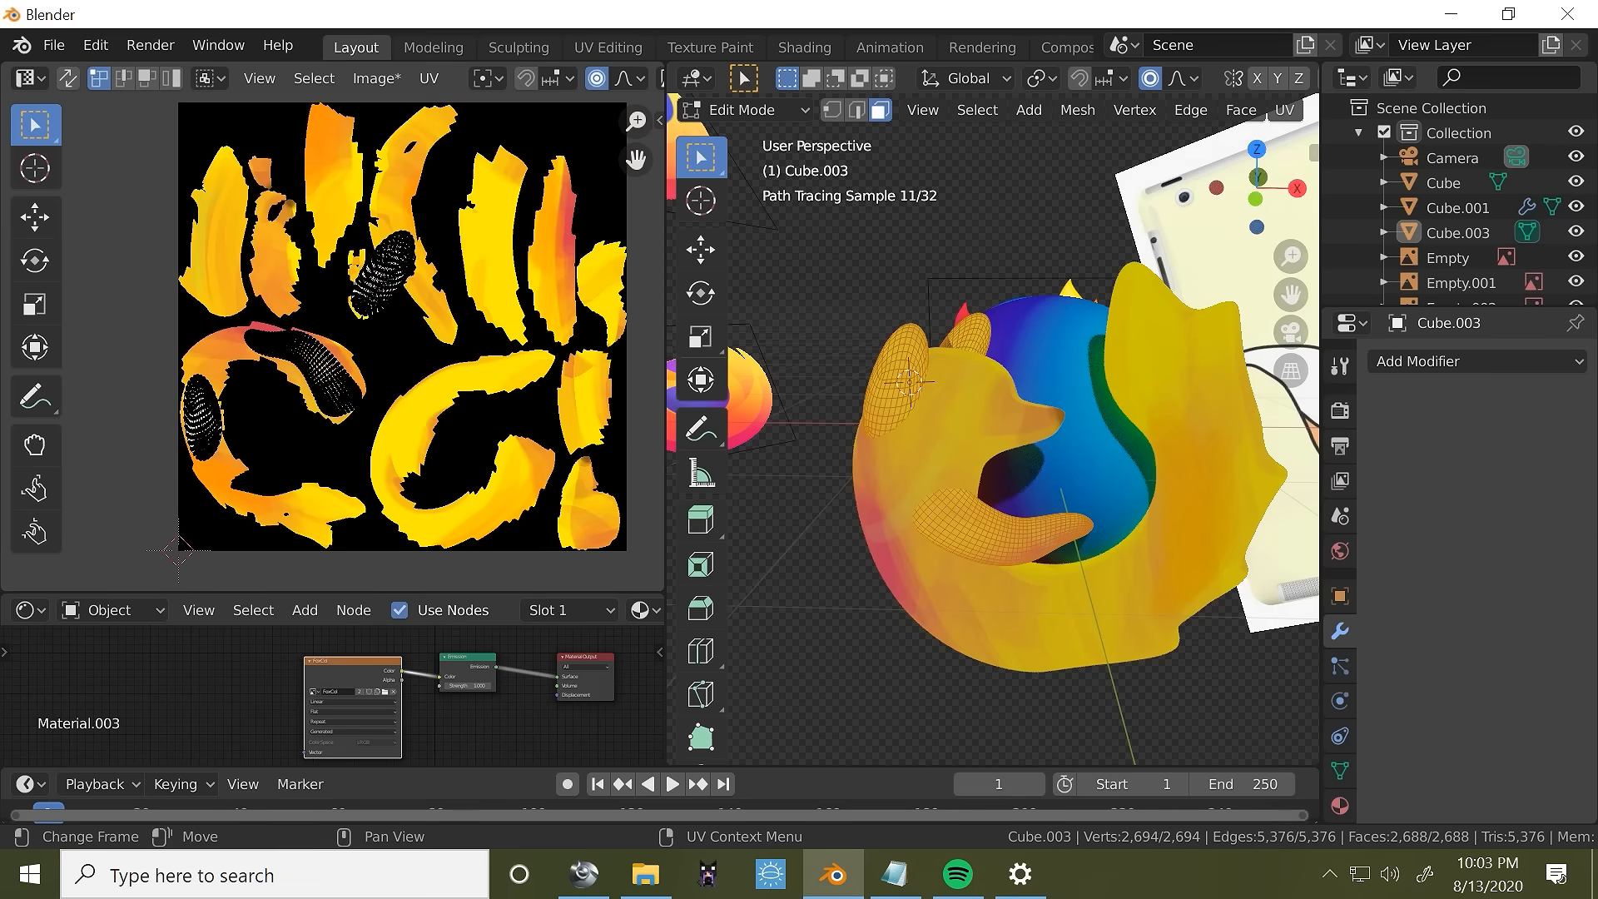
pyautogui.press('l')
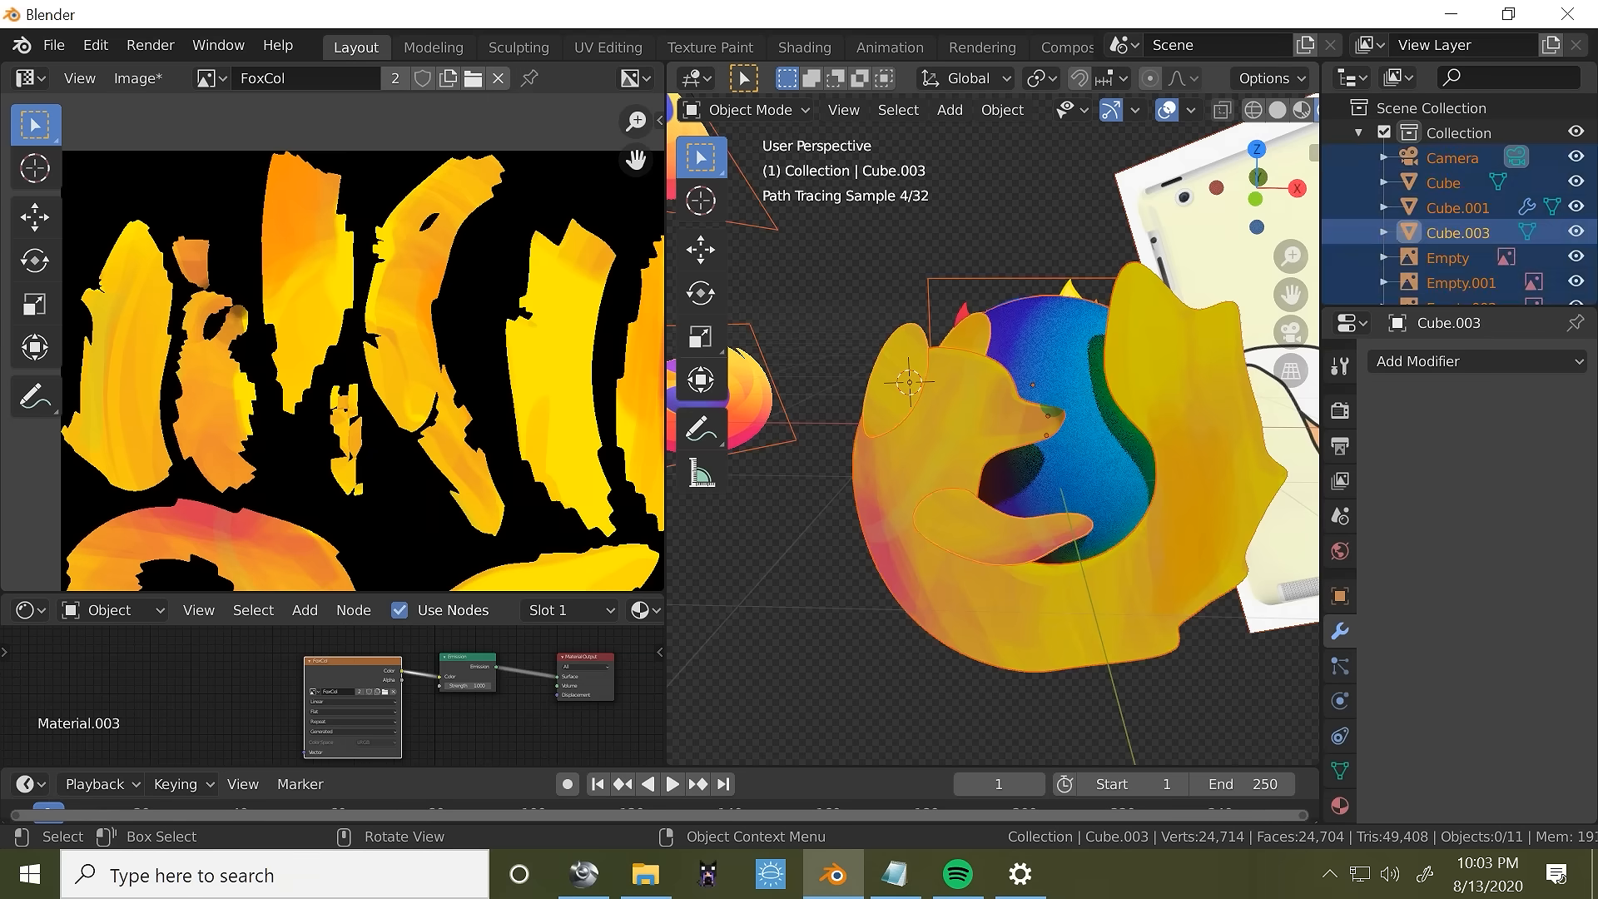
pyautogui.hotkey('alt', 'a')
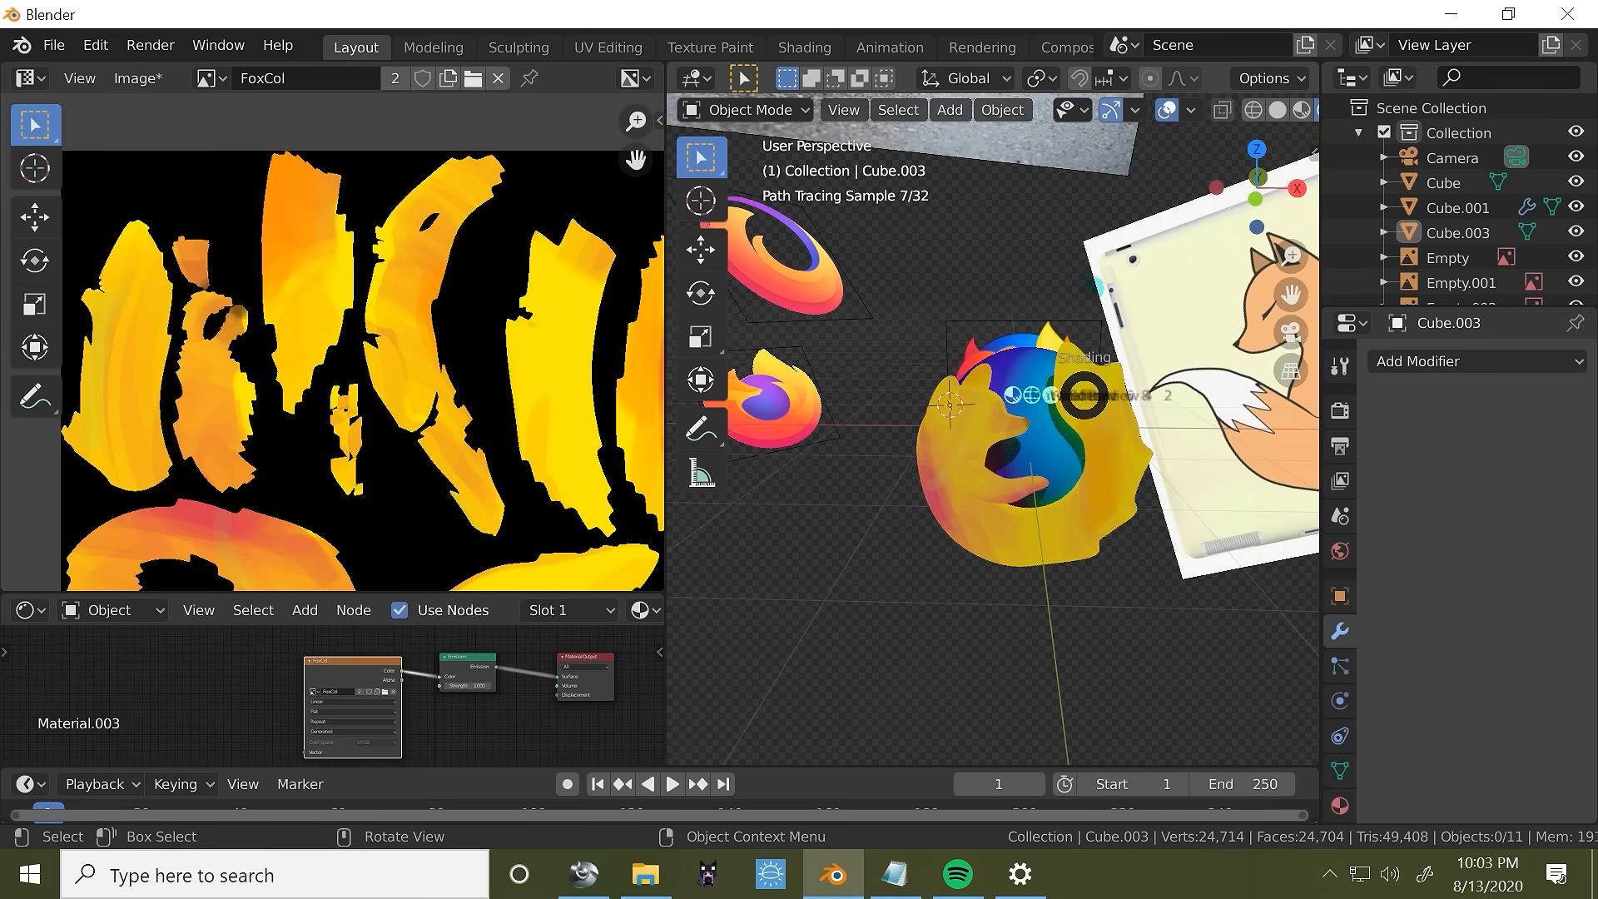